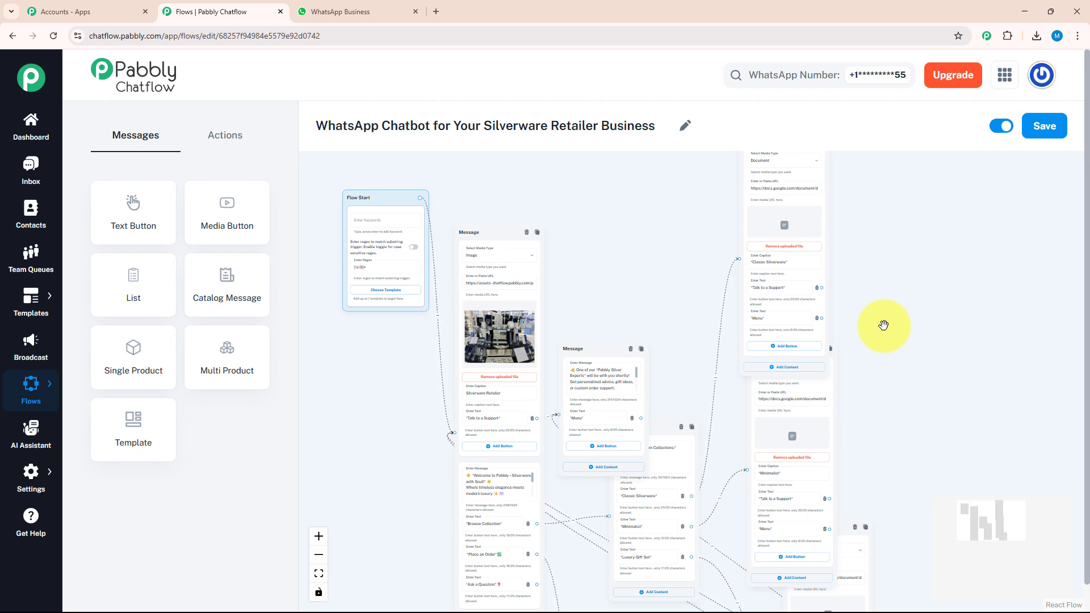
Step: Send 'hey' to the Silverware shop bot, choose Browse Collection, then Luxury Gift Set, and download the document
{"action": "mouse_move", "coordinate": [884, 328]}
{"action": "left_mouse_down"}
{"action": "mouse_move", "coordinate": [880, 377]}
{"action": "mouse_move", "coordinate": [871, 325]}
{"action": "left_mouse_up"}
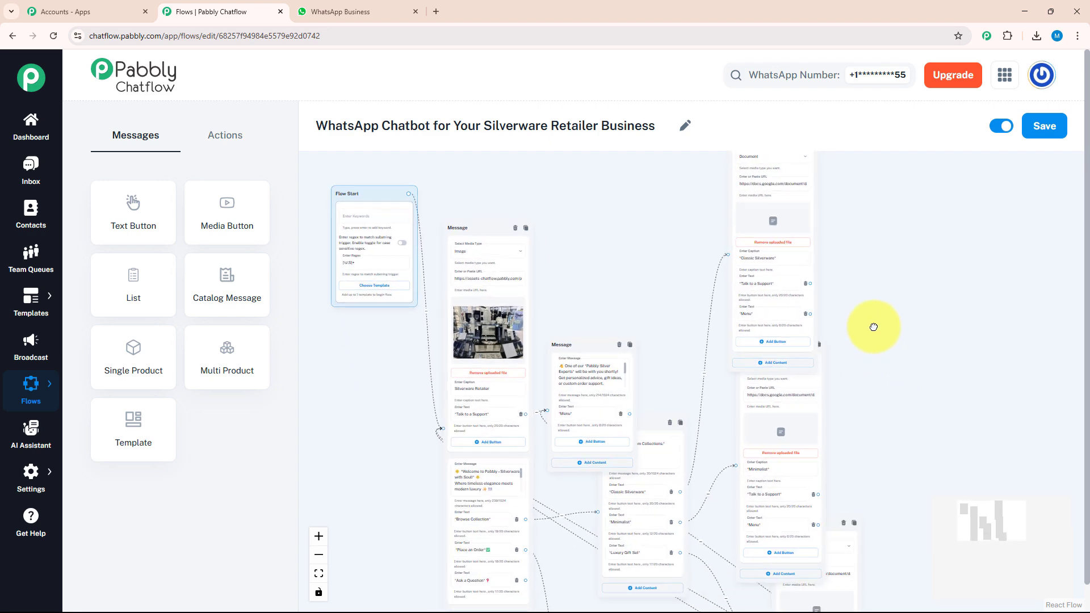
{"action": "left_click", "coordinate": [336, 7]}
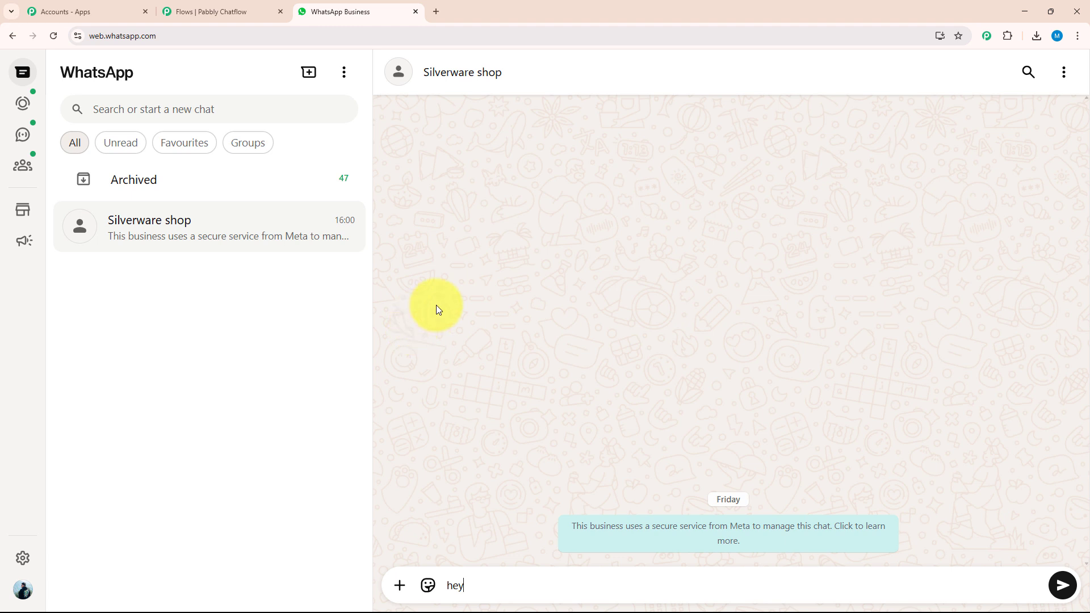
{"action": "key", "text": "Return"}
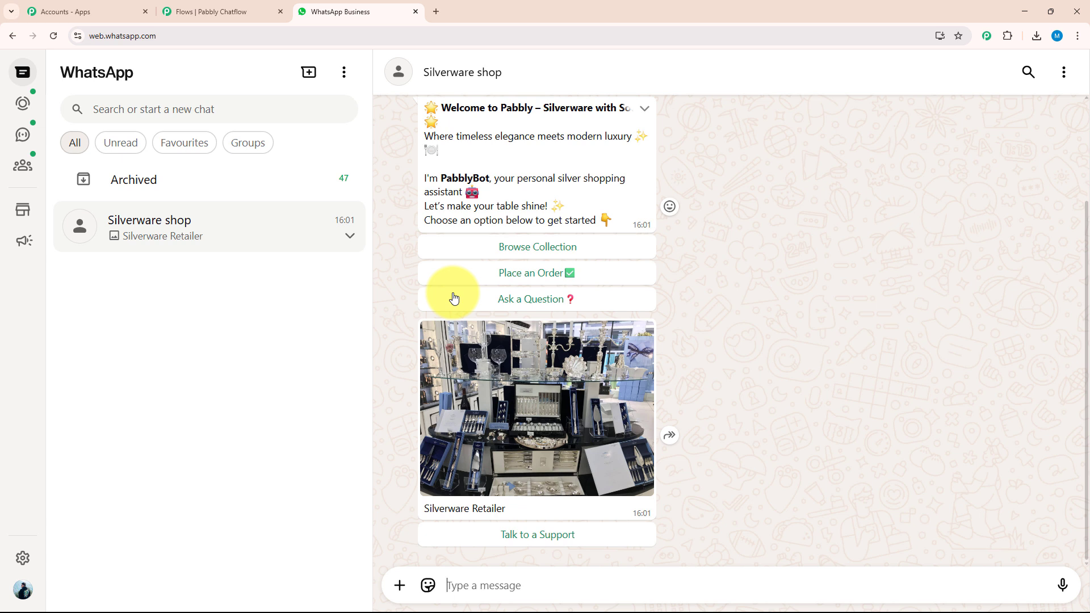
{"action": "left_click", "coordinate": [513, 250]}
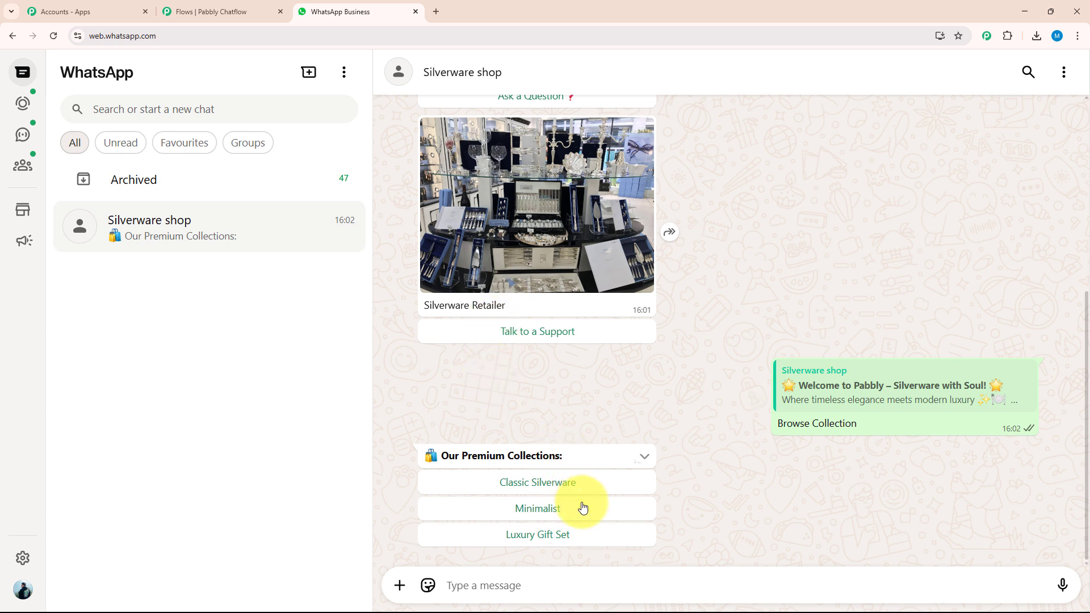
{"action": "left_click", "coordinate": [575, 544]}
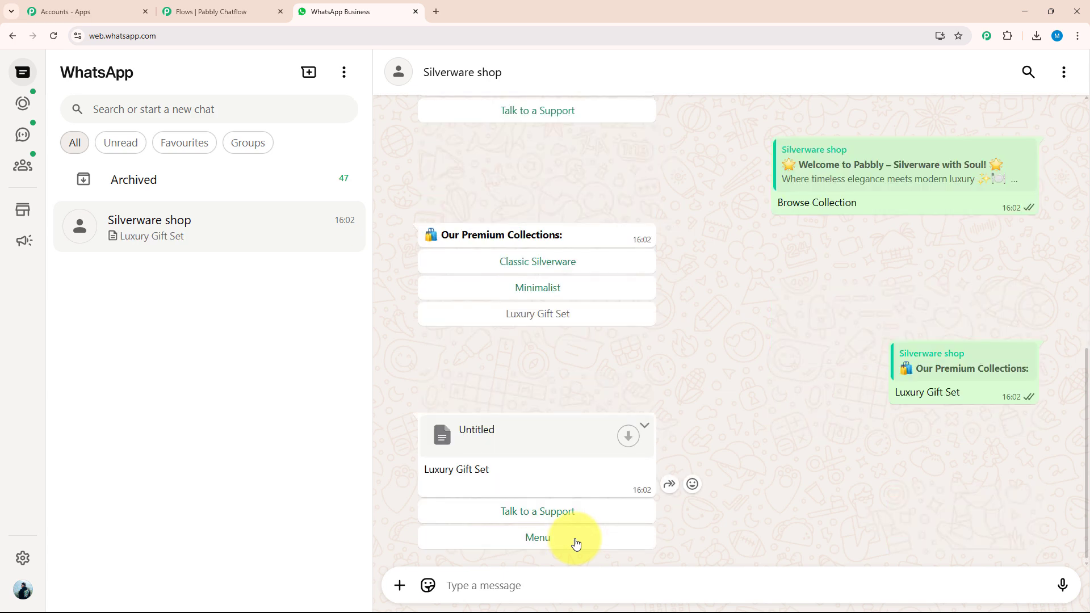
{"action": "left_click", "coordinate": [627, 437]}
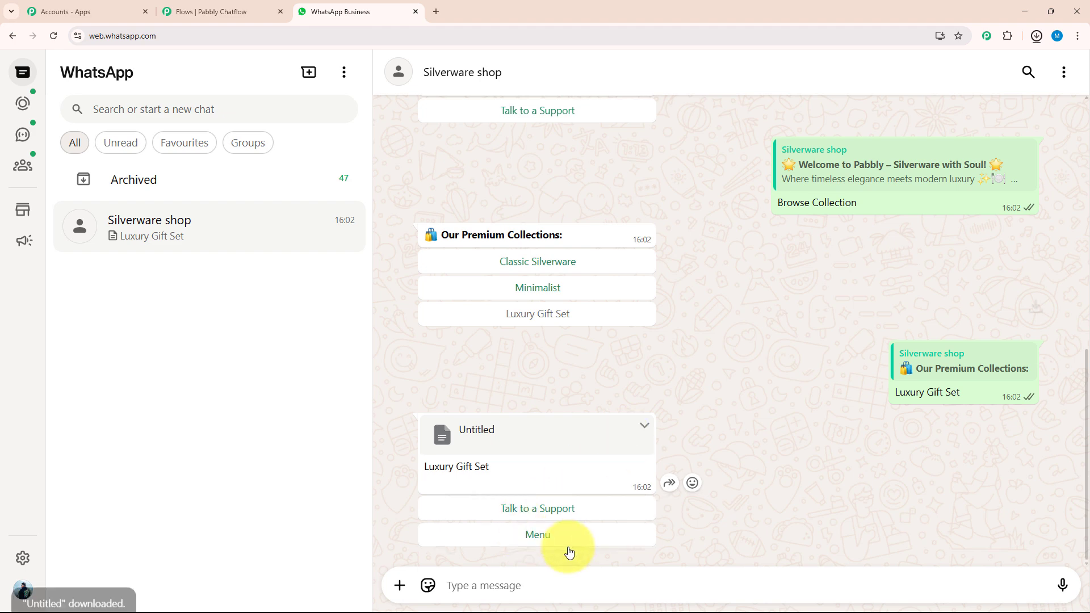
Step: Read the Luxury Gift Set document's gift sets (₹5,999 to ₹11,999, free packaging), then return to WhatsApp
{"action": "left_click", "coordinate": [581, 470]}
{"action": "scroll", "coordinate": [567, 432], "scroll_direction": "down", "scroll_amount": 2}
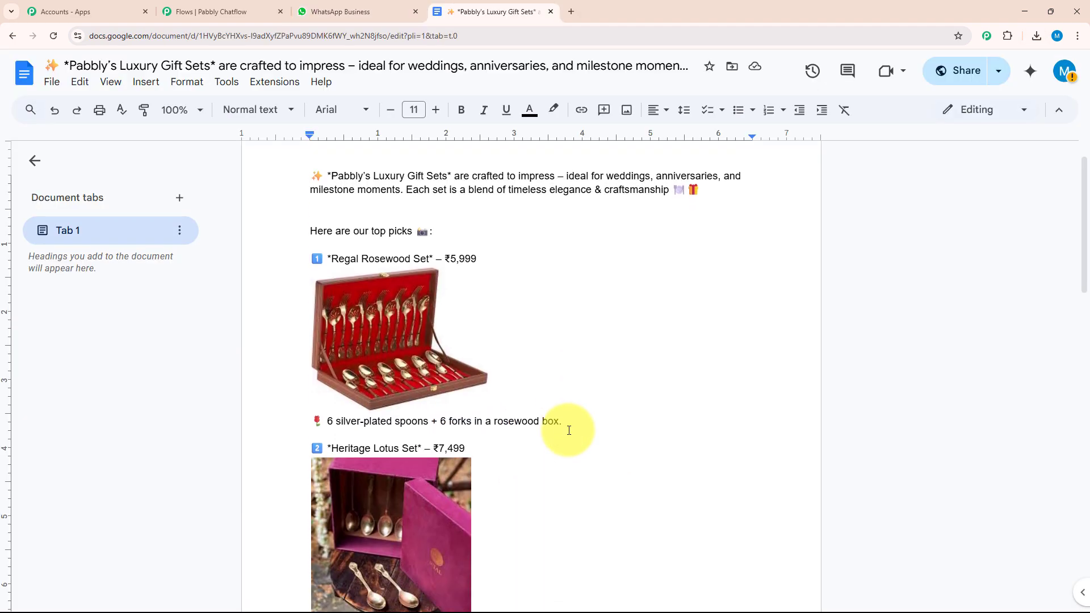
{"action": "scroll", "coordinate": [568, 430], "scroll_direction": "down", "scroll_amount": 1}
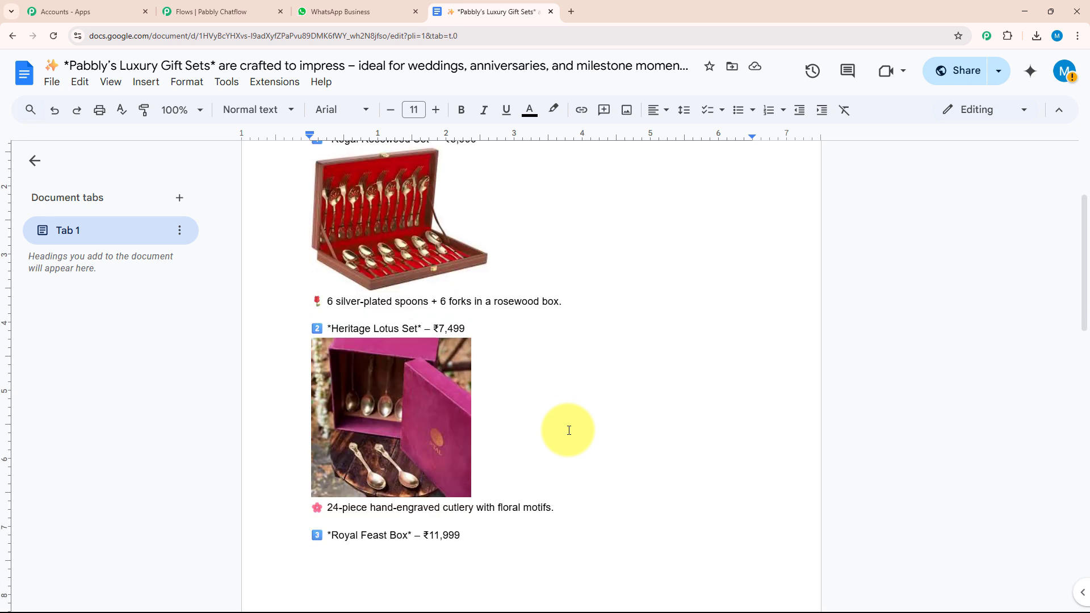
{"action": "scroll", "coordinate": [568, 430], "scroll_direction": "down", "scroll_amount": 10}
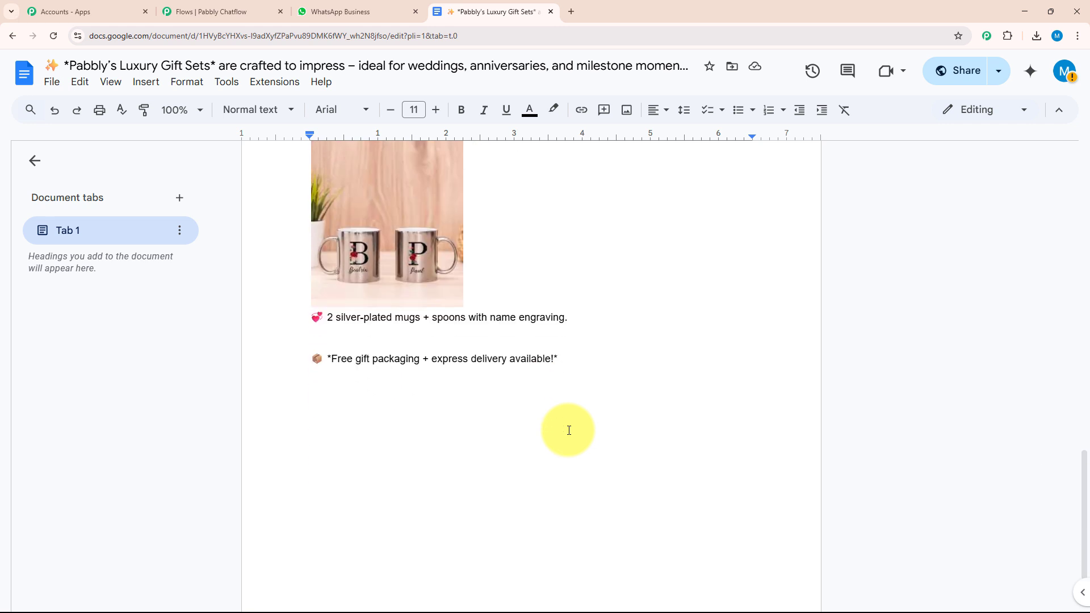
{"action": "key", "text": "ctrl+shift+Tab"}
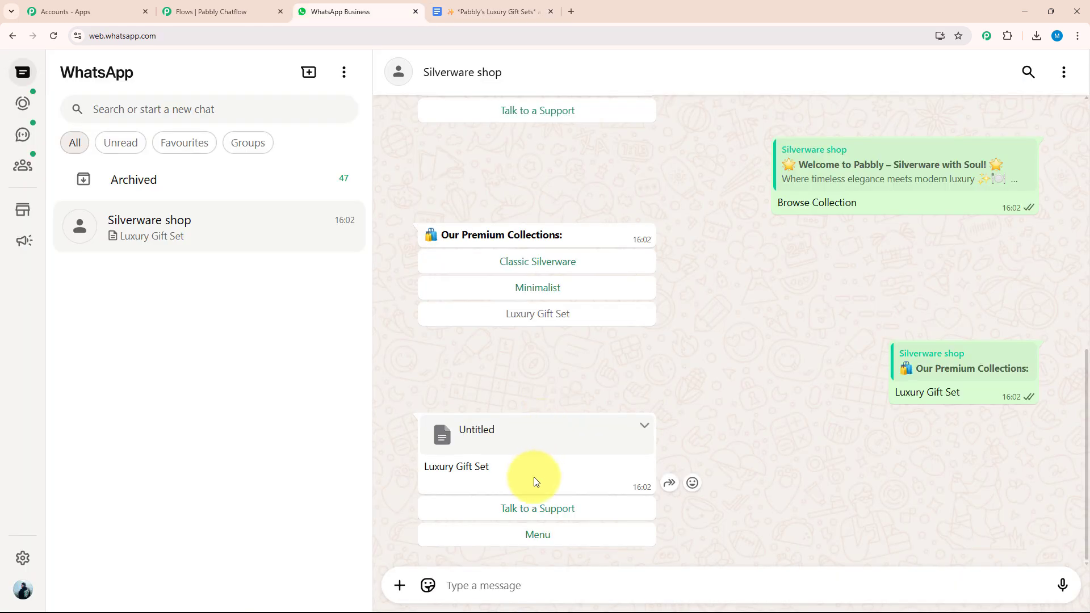
Step: Reply 'Talk to a Support' in the Silverware shop chat and review the bot's contact reply
{"action": "left_click", "coordinate": [519, 513]}
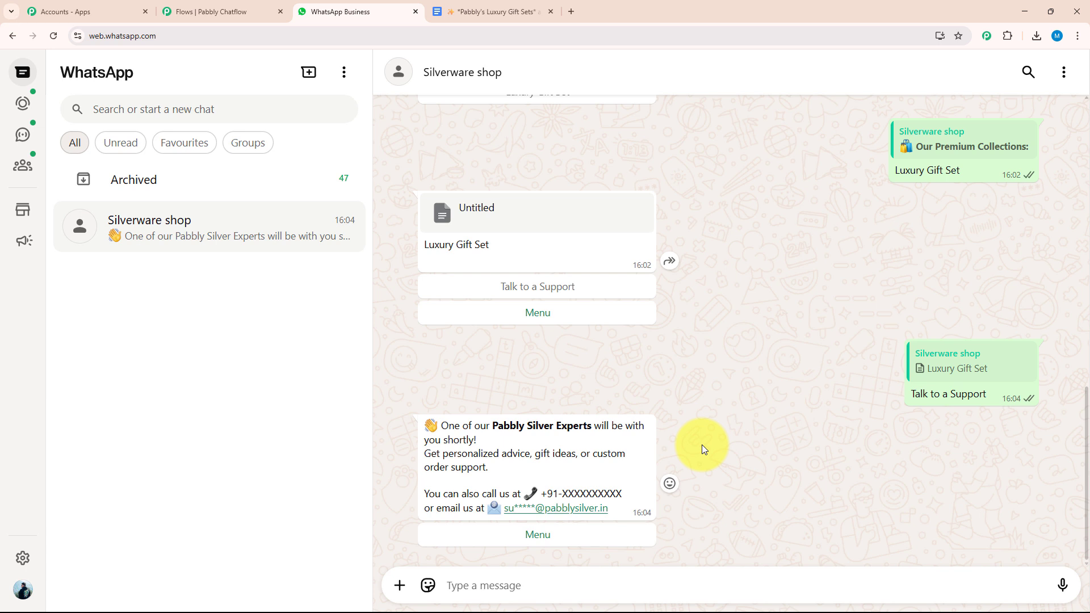
{"action": "scroll", "coordinate": [702, 446], "scroll_direction": "up", "scroll_amount": 10}
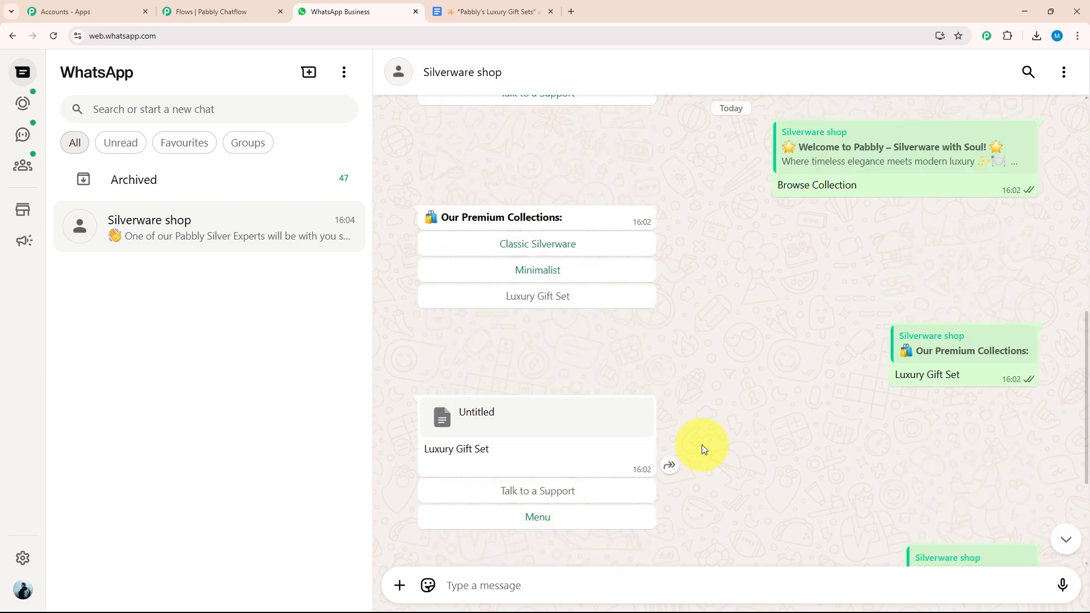
{"action": "scroll", "coordinate": [702, 444], "scroll_direction": "up", "scroll_amount": 4}
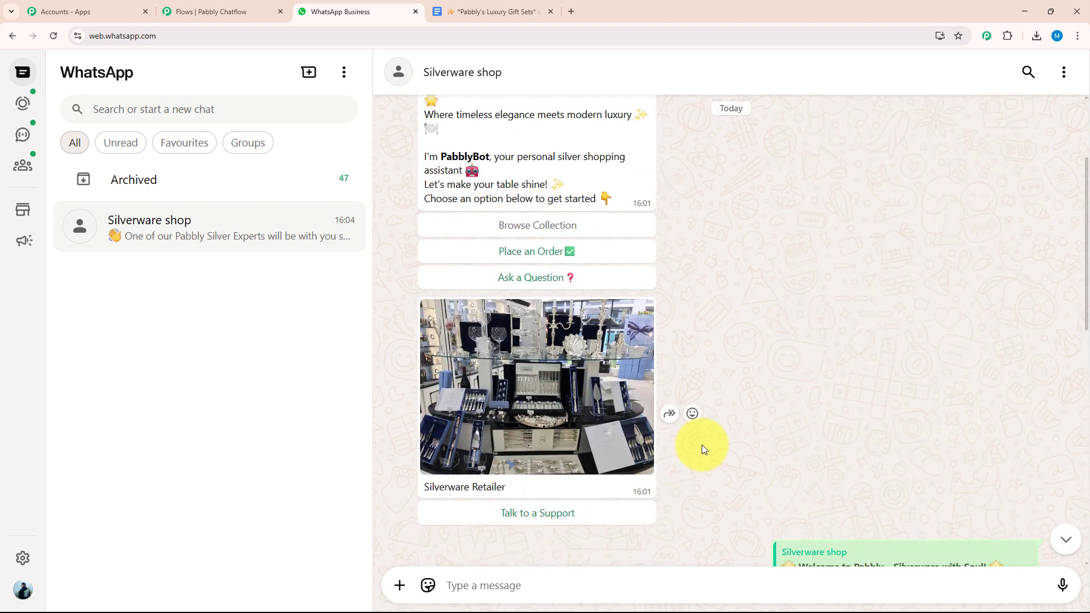
{"action": "scroll", "coordinate": [701, 445], "scroll_direction": "down", "scroll_amount": 1}
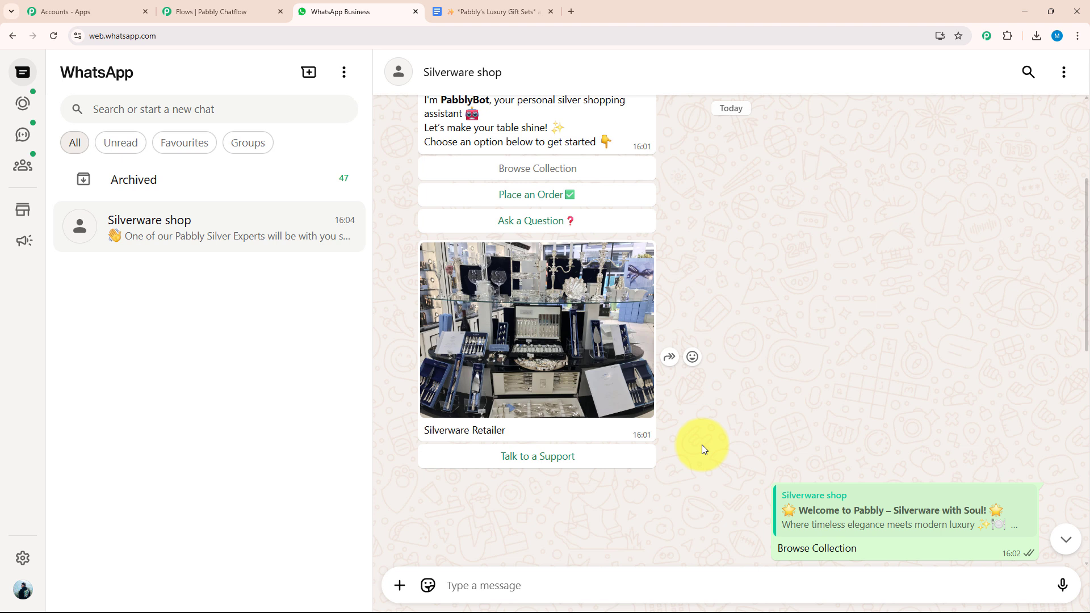
{"action": "scroll", "coordinate": [701, 445], "scroll_direction": "down", "scroll_amount": 3}
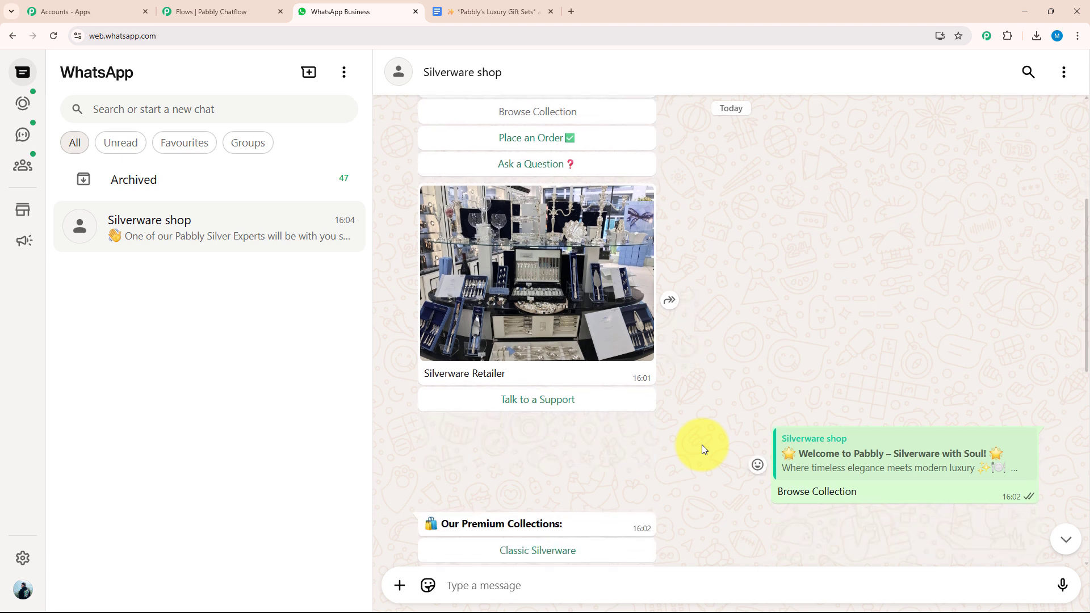
{"action": "scroll", "coordinate": [702, 445], "scroll_direction": "down", "scroll_amount": 2}
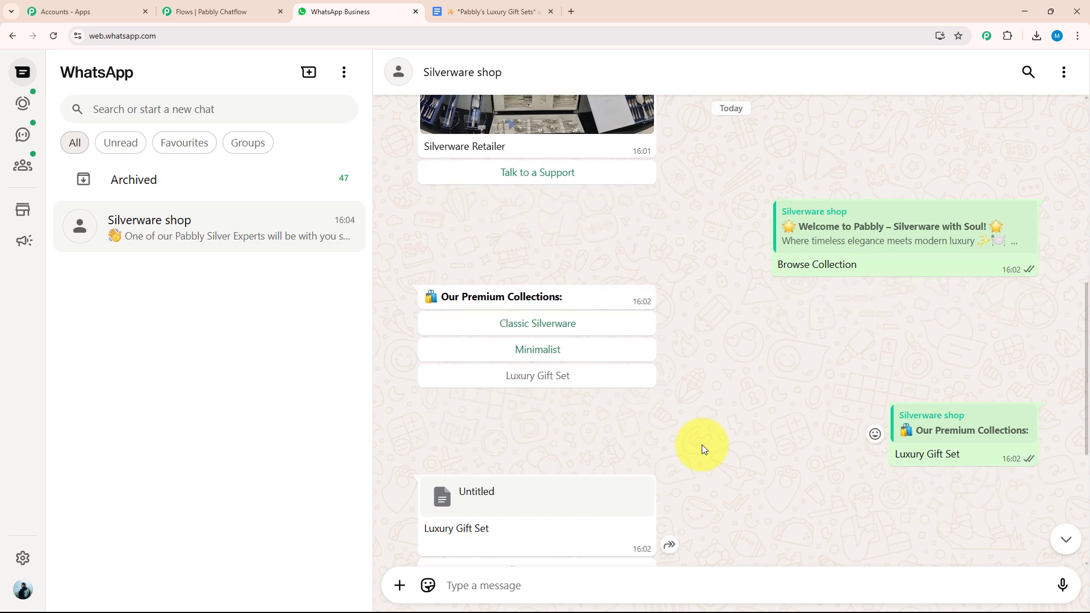
{"action": "scroll", "coordinate": [701, 444], "scroll_direction": "down", "scroll_amount": 1}
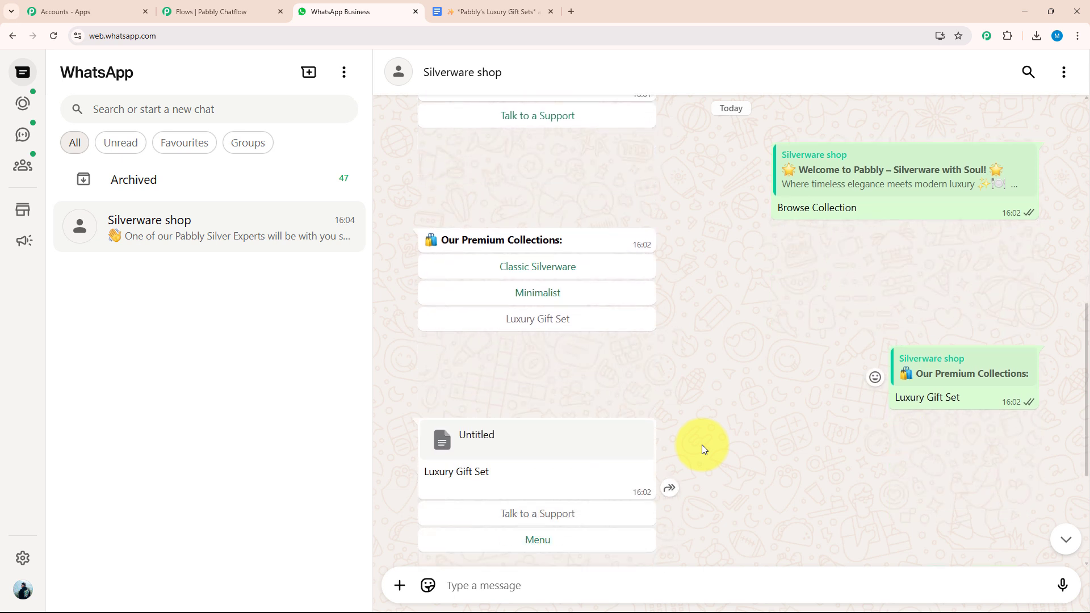
Step: Load pabbly.com/chatflow in a new tab, sign in, and access the Pabbly Chatflow app
{"action": "left_click", "coordinate": [571, 11]}
{"action": "left_click", "coordinate": [433, 39]}
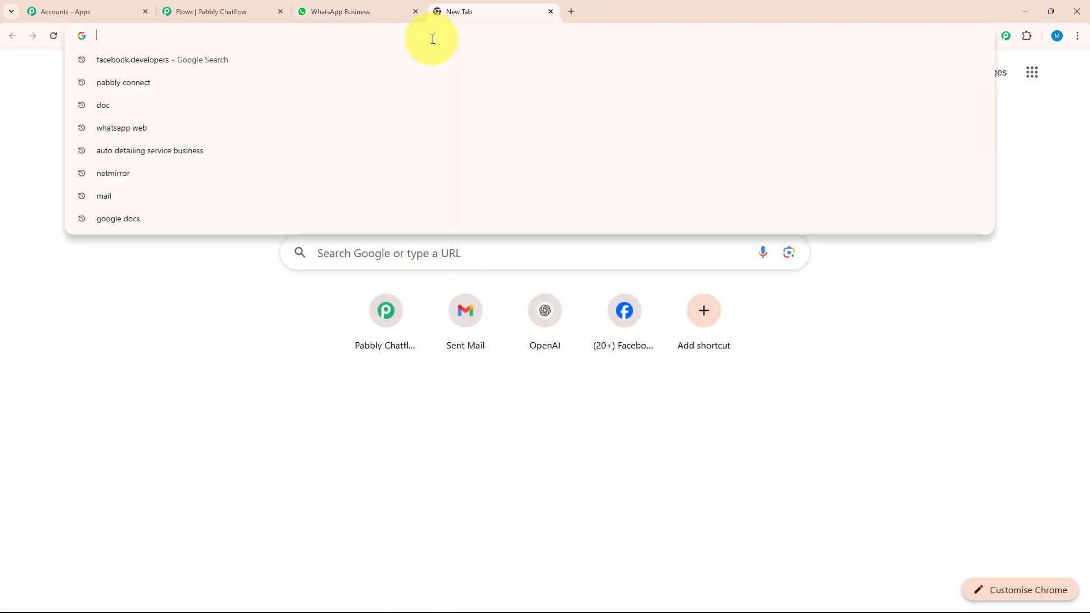
{"action": "type", "text": "pabbly.com/chatflow"}
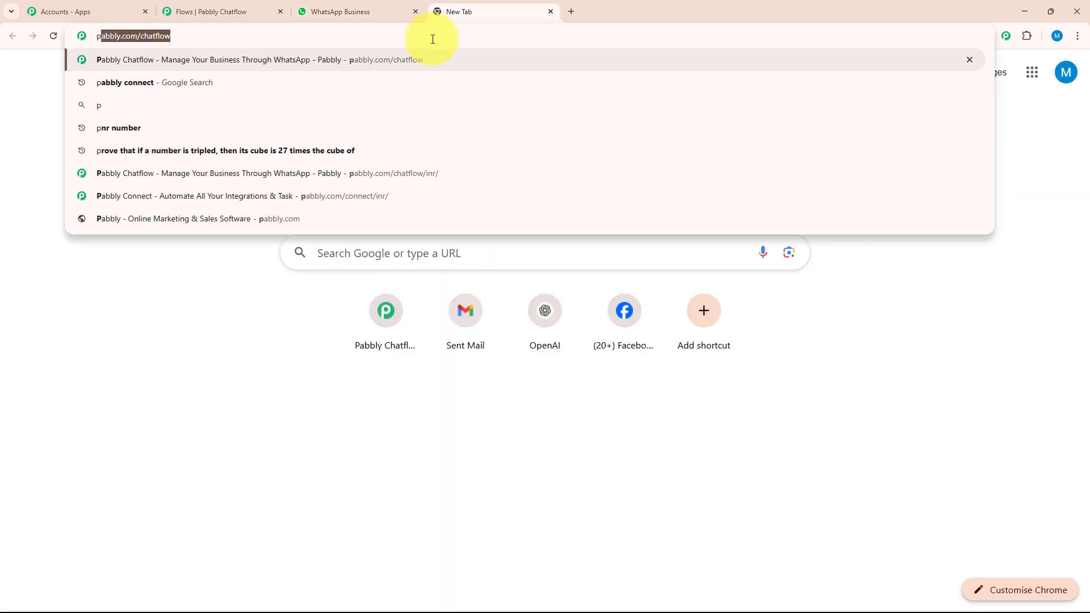
{"action": "key", "text": "Return"}
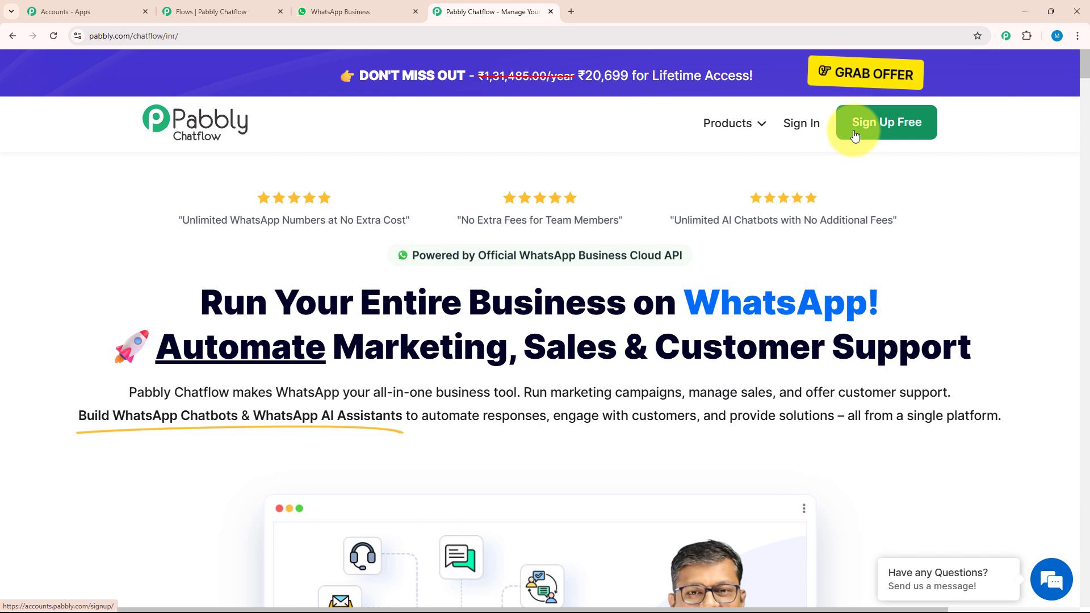
{"action": "left_click", "coordinate": [802, 124]}
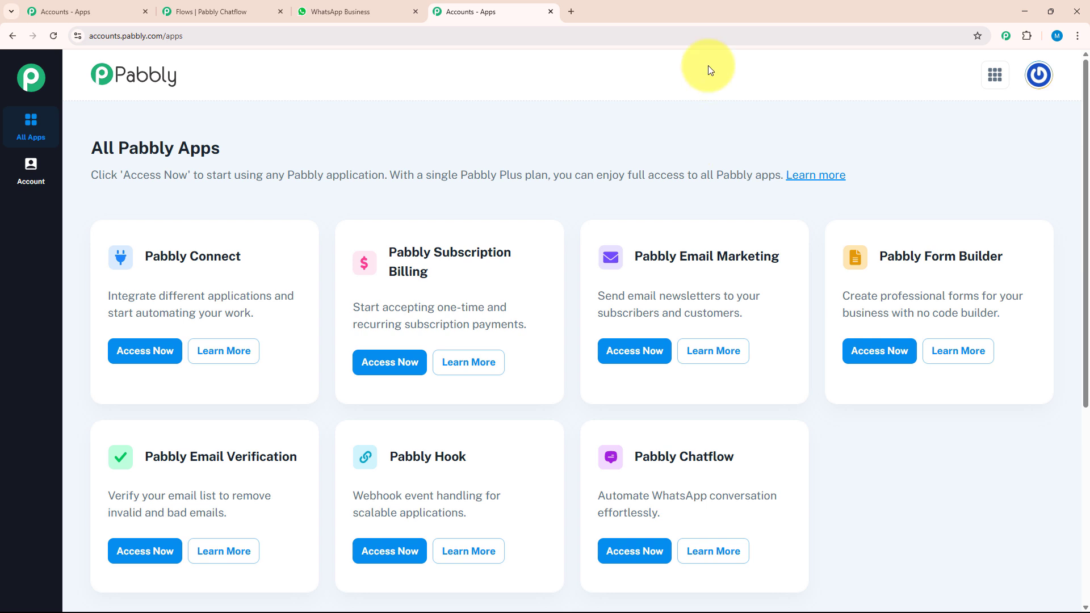
{"action": "left_click", "coordinate": [653, 558]}
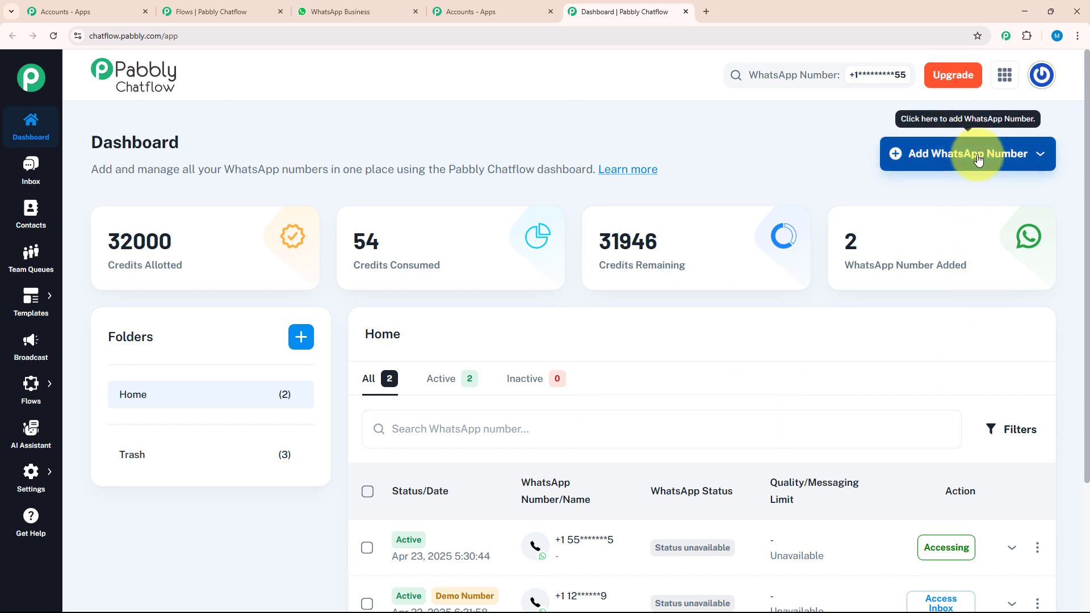
{"action": "left_click", "coordinate": [941, 161]}
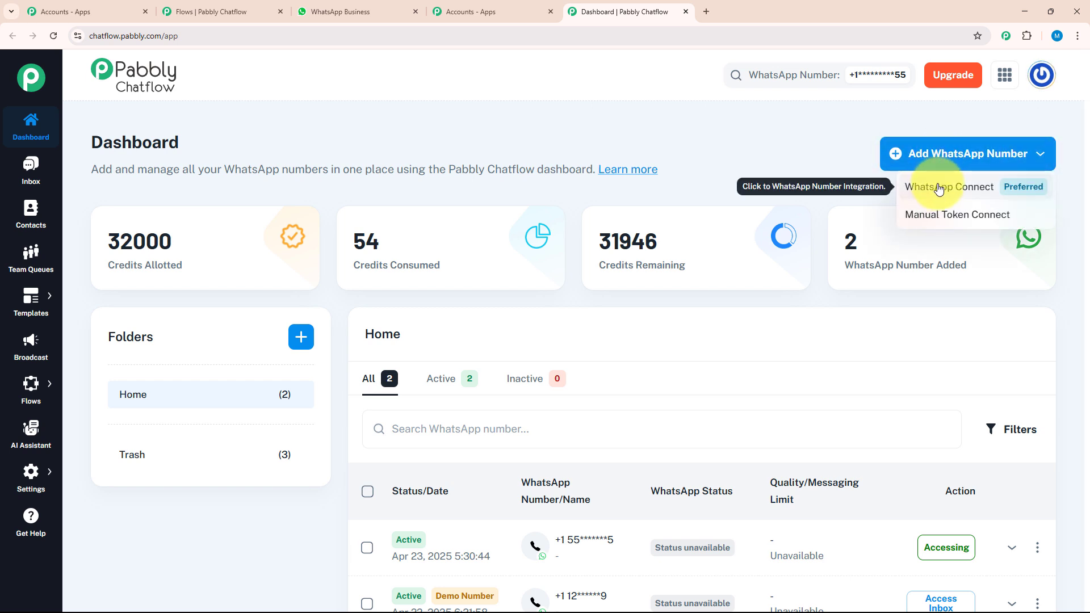
{"action": "left_click", "coordinate": [936, 225]}
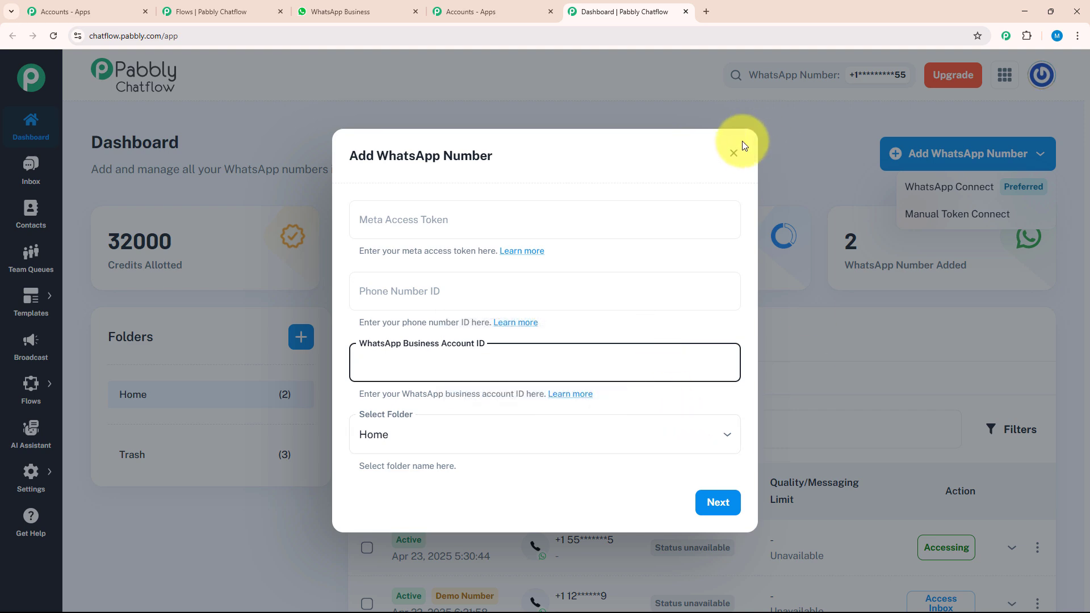
{"action": "left_click", "coordinate": [732, 153]}
{"action": "left_click", "coordinate": [923, 186]}
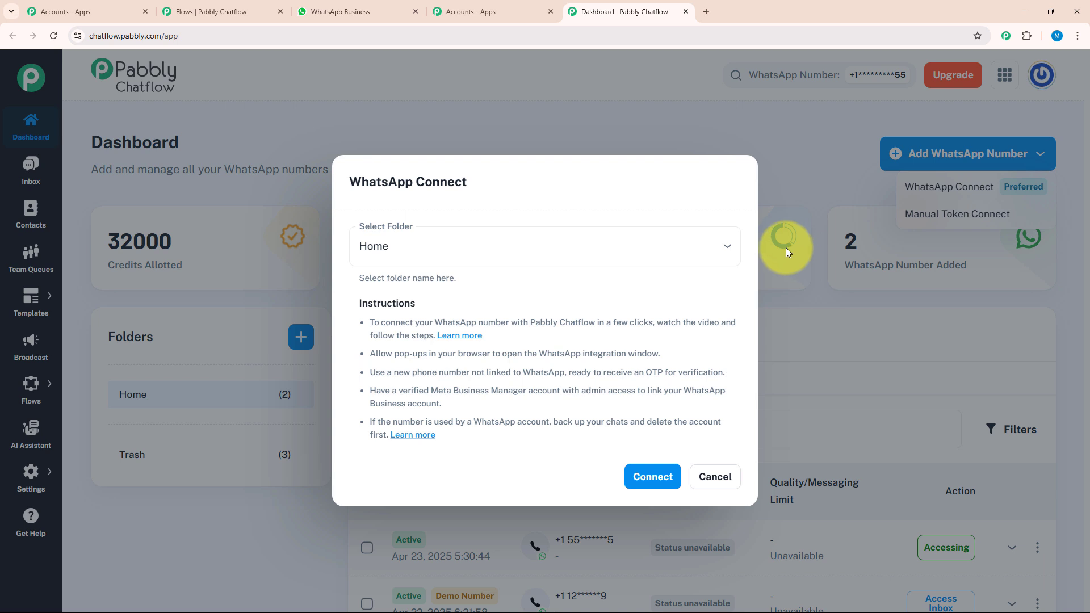
{"action": "left_click", "coordinate": [716, 478]}
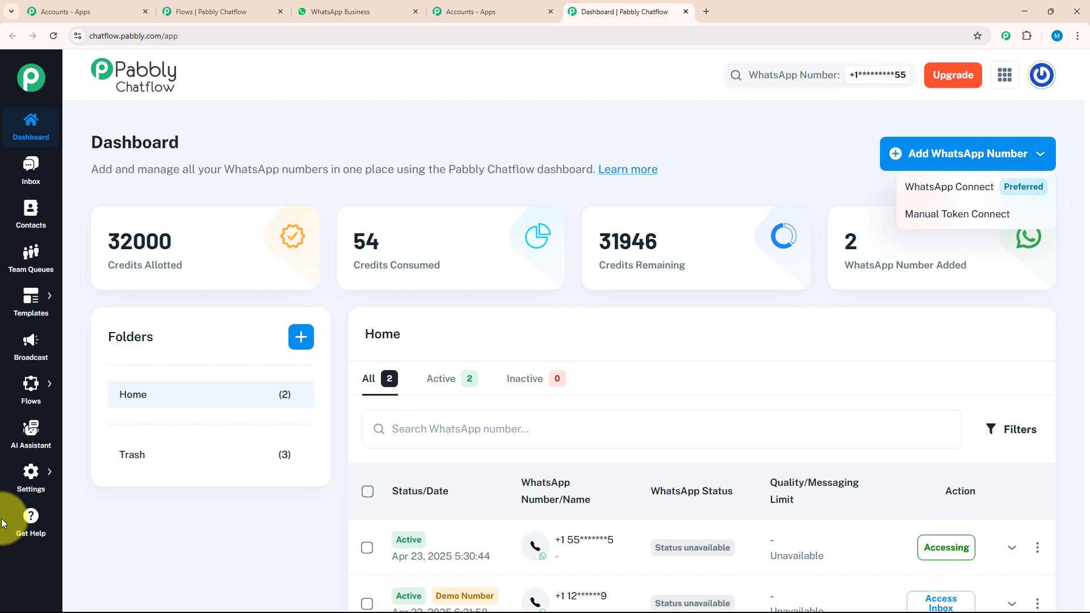
Step: Dismiss the Add WhatsApp Number dropdown so the dashboard shows 2 numbers and 31946 credits
{"action": "left_click", "coordinate": [18, 219]}
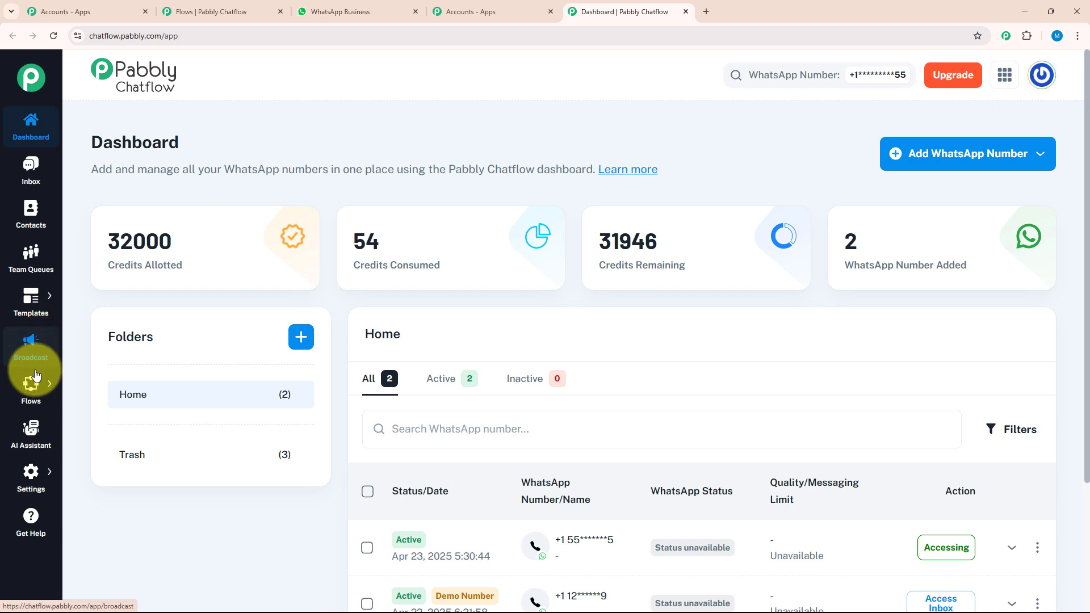
{"action": "mouse_move", "coordinate": [33, 383]}
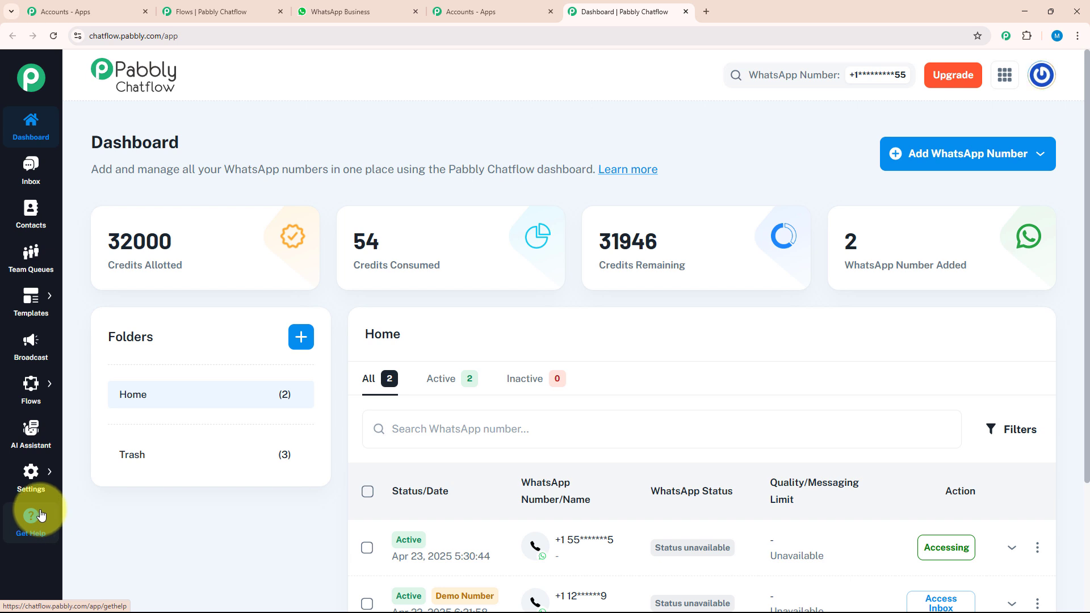
{"action": "mouse_move", "coordinate": [39, 500]}
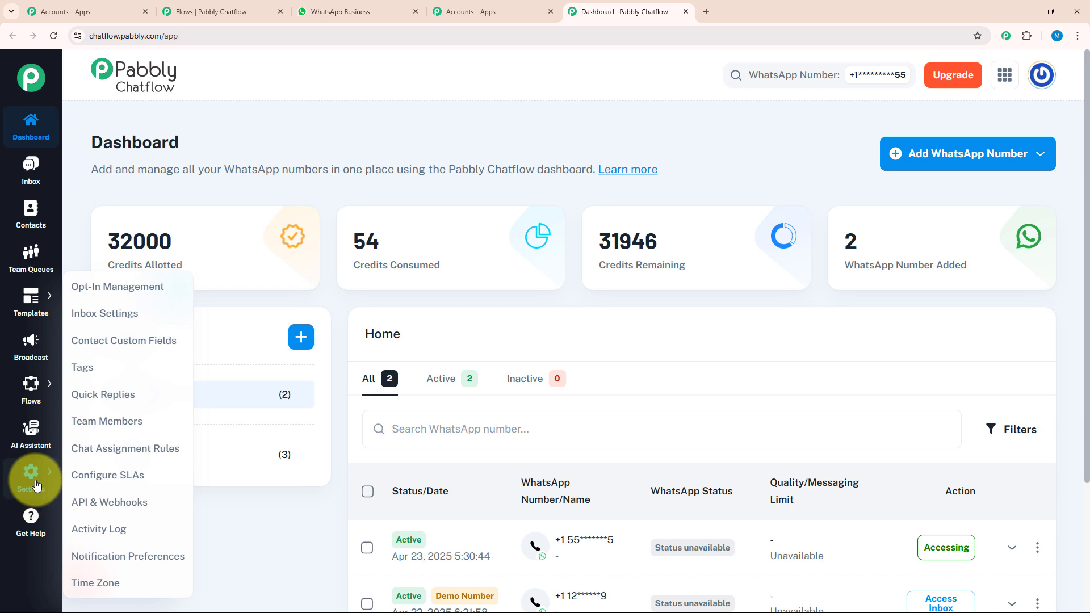
Step: From the Flows list, add a new untitled flow with only a Flow Start node
{"action": "mouse_move", "coordinate": [36, 403]}
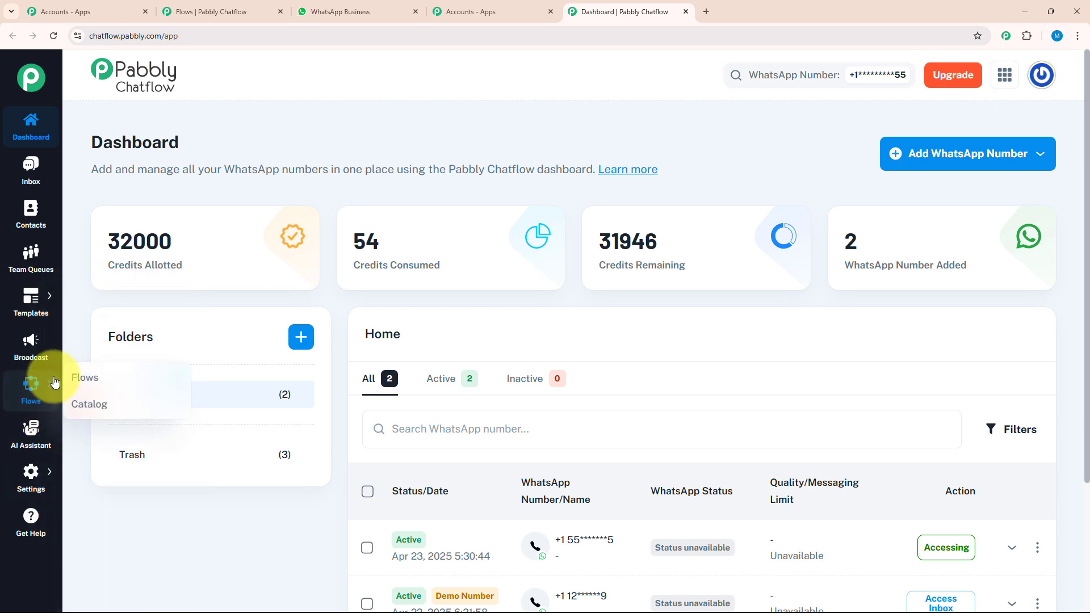
{"action": "left_click", "coordinate": [83, 379]}
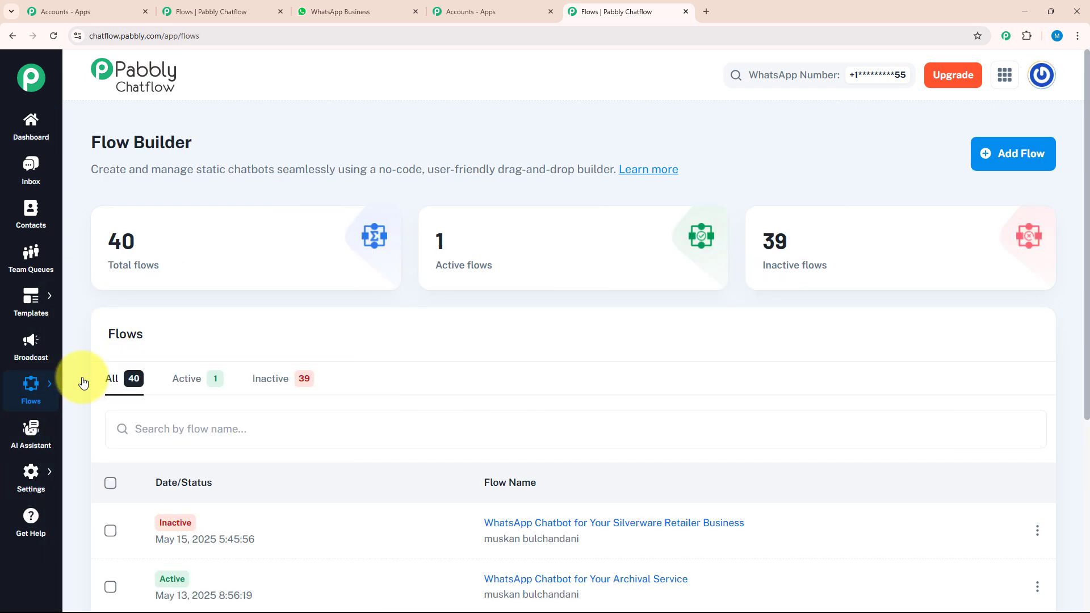
{"action": "left_click", "coordinate": [993, 166]}
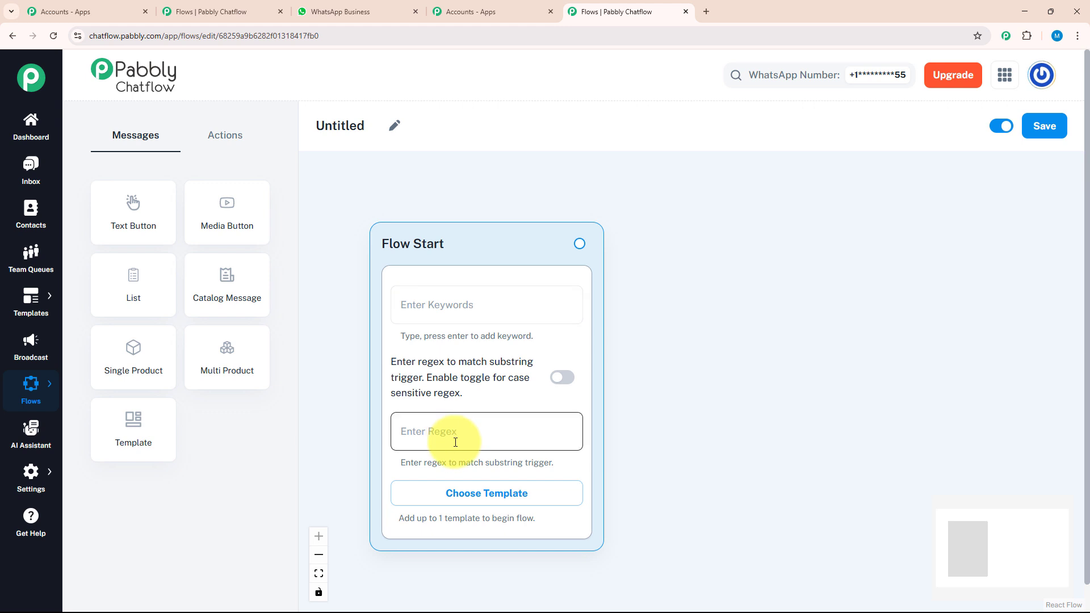
{"action": "left_click", "coordinate": [467, 495]}
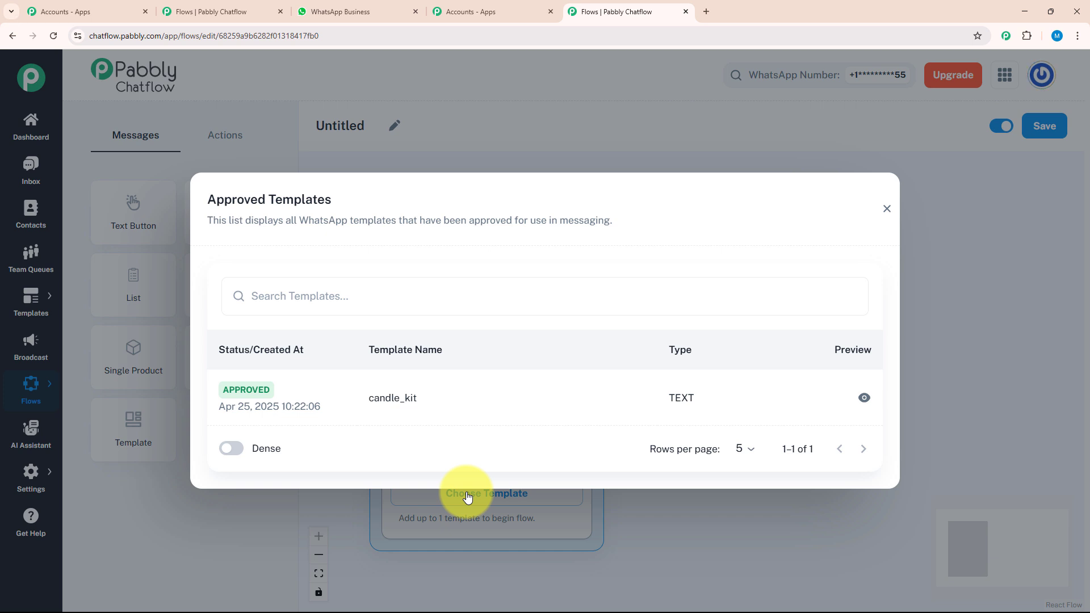
{"action": "left_click", "coordinate": [887, 209]}
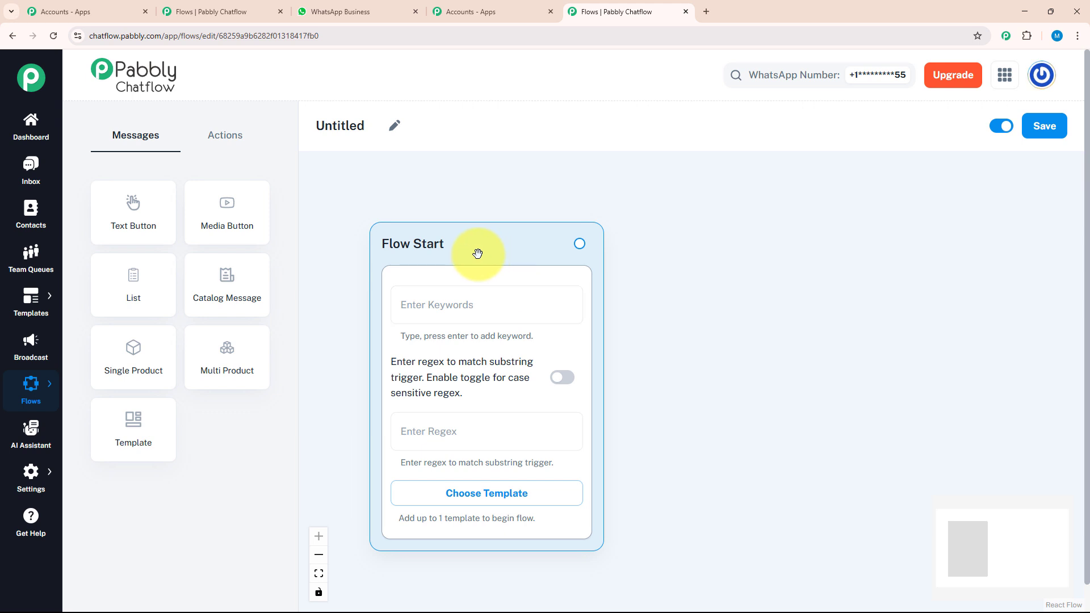
Step: Rename the flow 'WhatsApp Chatbot for Your Silverware Retailer Business' and set Flow Start's regex to [\s\S]*
{"action": "left_click", "coordinate": [397, 127]}
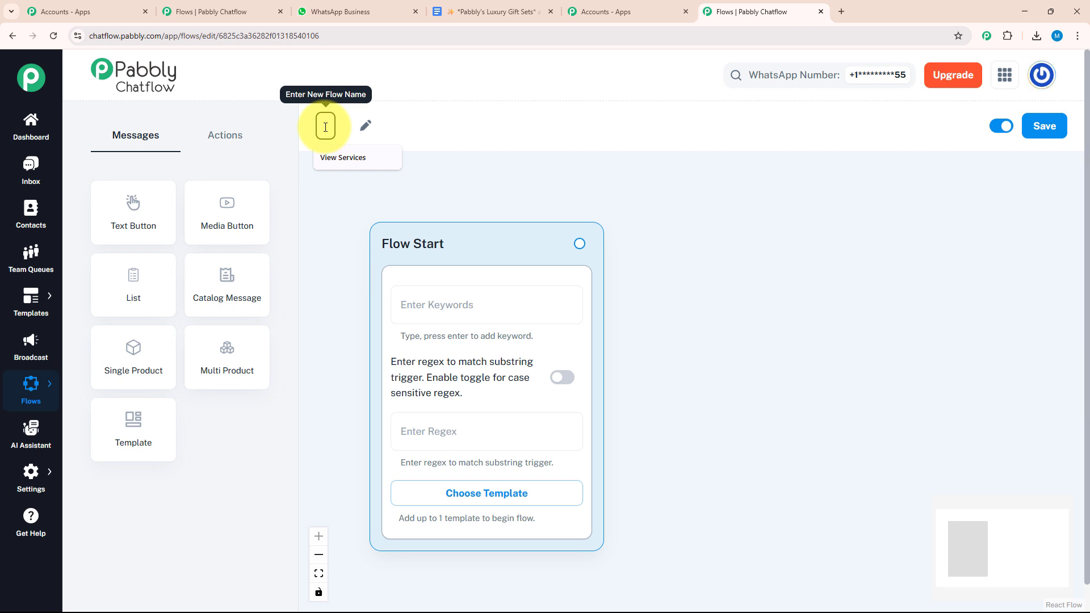
{"action": "type", "text": "WhatsApp Chatbot for Your Silverware Retailer Business"}
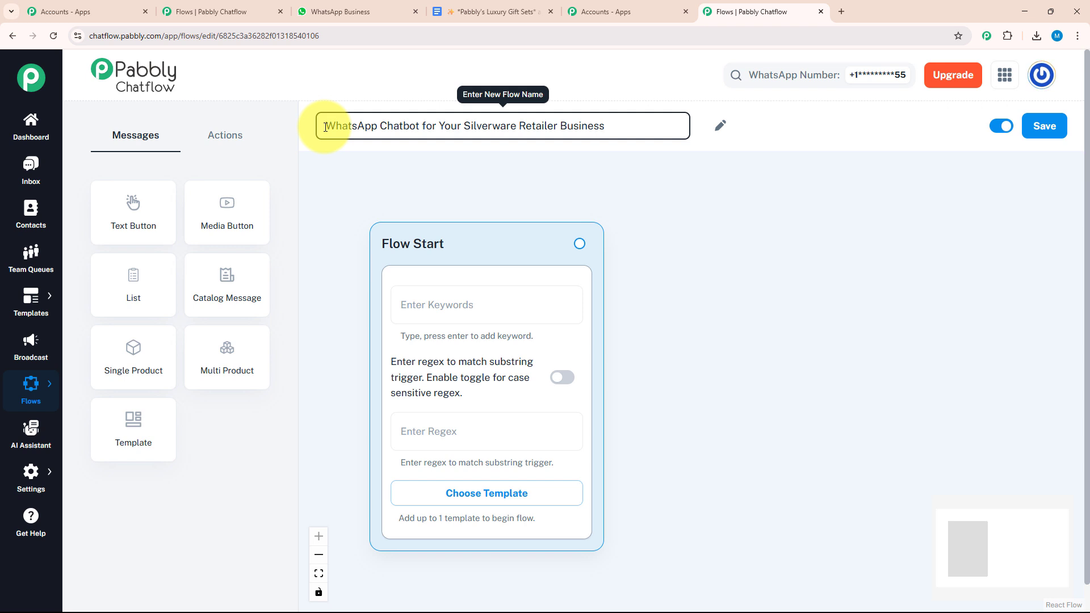
{"action": "left_click", "coordinate": [442, 186]}
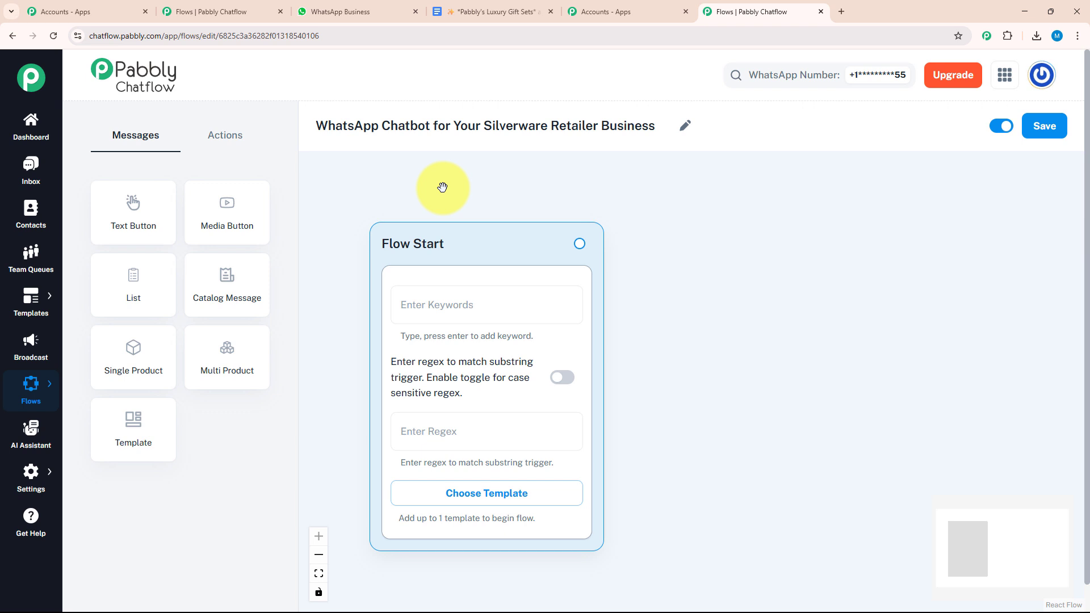
{"action": "left_click", "coordinate": [469, 431]}
{"action": "type", "text": "[\\s\\S]+"}
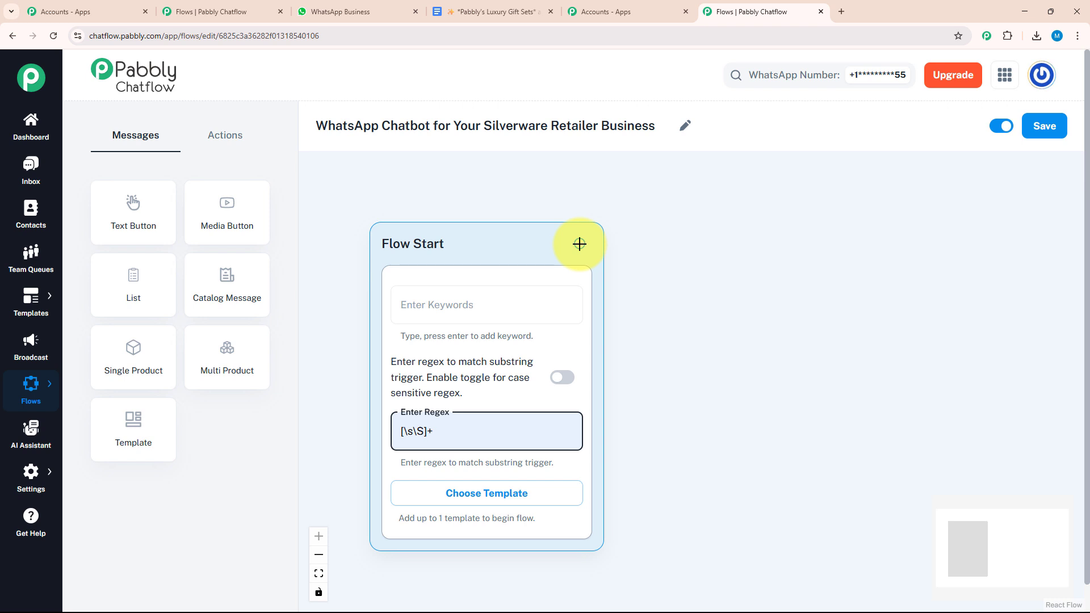
Step: Connect Flow Start to a new Image media message showing a silverware shop photo
{"action": "left_click_drag", "start_coordinate": [226, 209], "coordinate": [748, 316]}
{"action": "left_click_drag", "start_coordinate": [580, 243], "coordinate": [746, 553]}
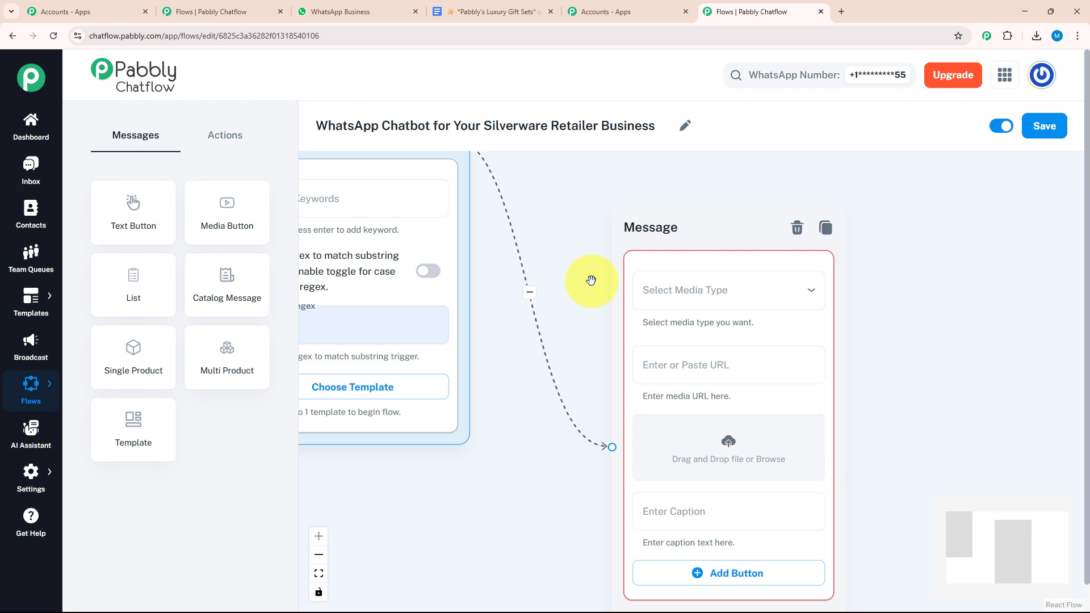
{"action": "left_click_drag", "start_coordinate": [570, 316], "coordinate": [457, 182]}
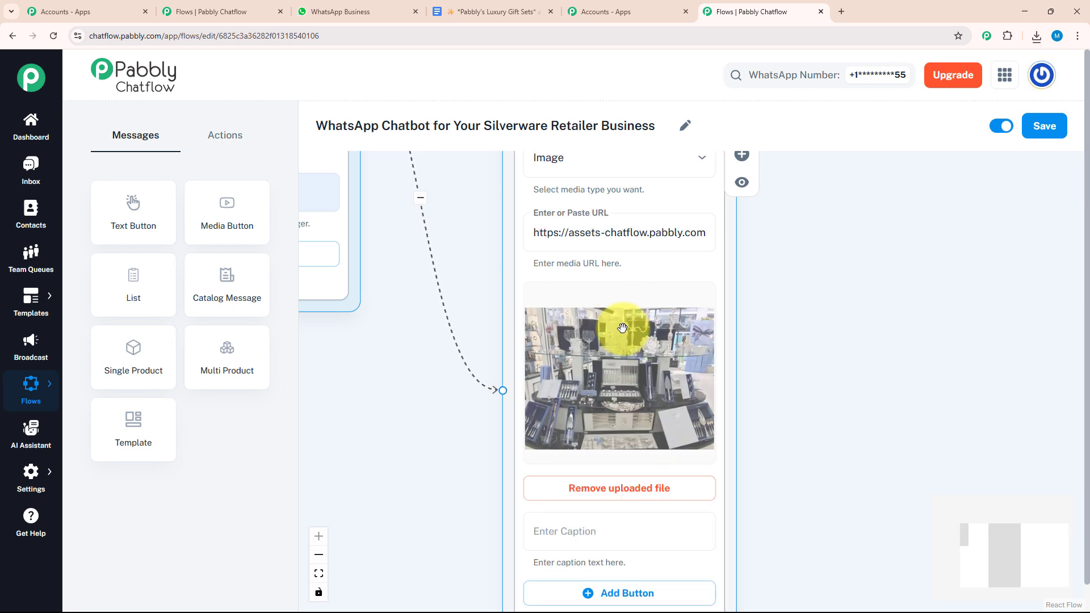
{"action": "scroll", "coordinate": [778, 351], "scroll_direction": "down", "scroll_amount": 2}
{"action": "left_click_drag", "start_coordinate": [778, 351], "coordinate": [761, 294]}
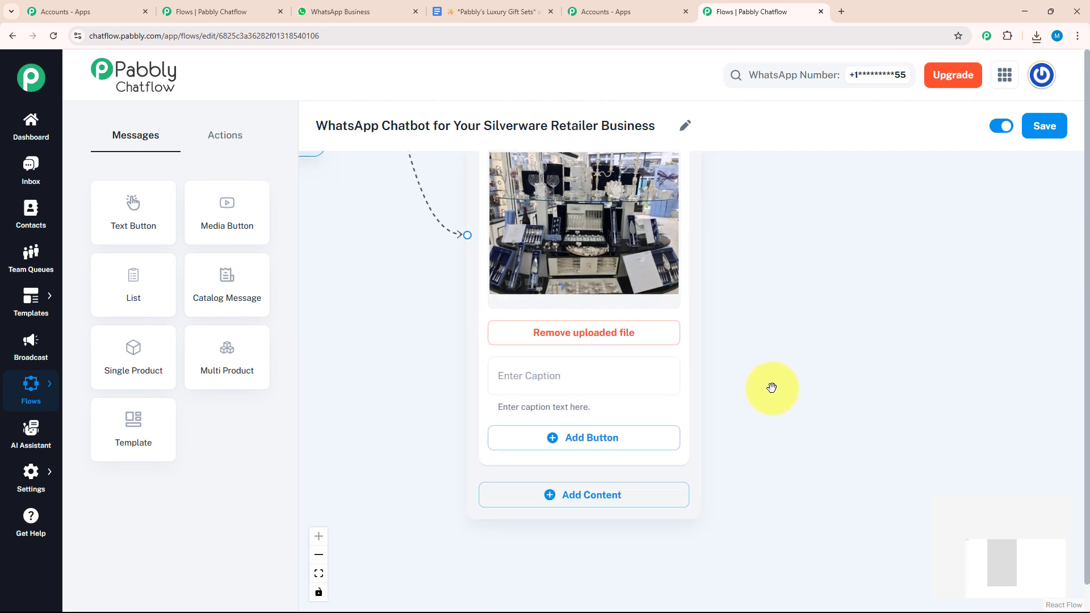
Step: Add a Text + Button block with the welcome text to the image message
{"action": "left_click_drag", "start_coordinate": [771, 387], "coordinate": [778, 312]}
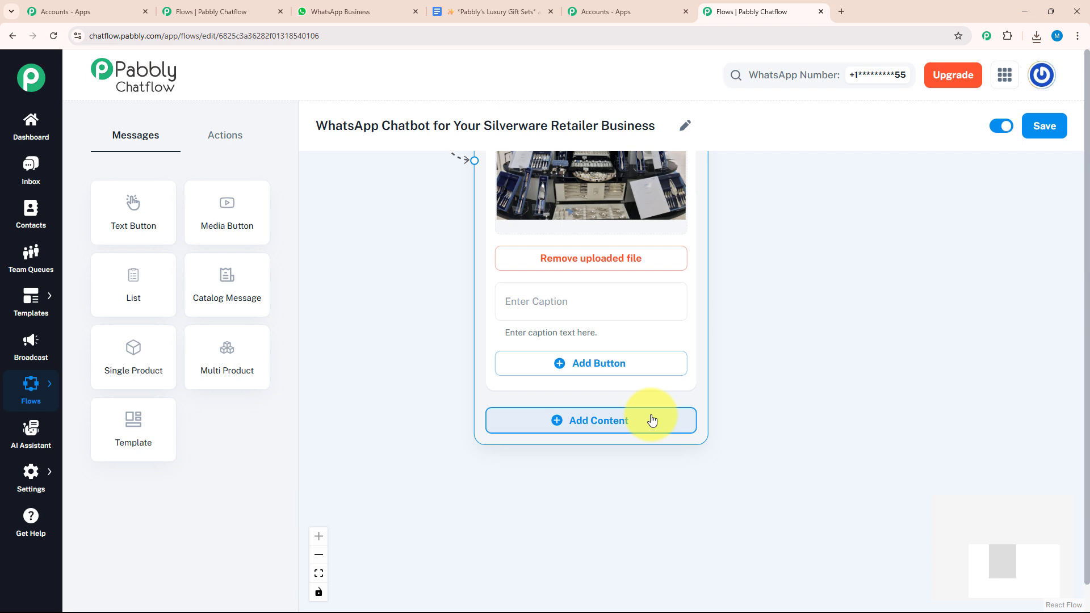
{"action": "left_click", "coordinate": [619, 422]}
{"action": "left_click", "coordinate": [580, 477]}
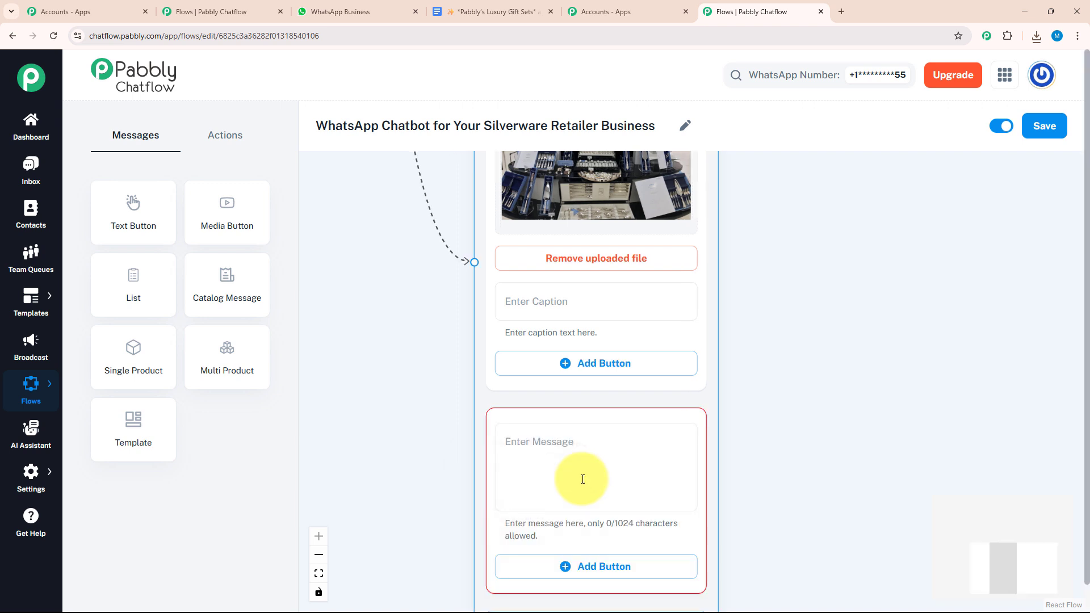
{"action": "left_click", "coordinate": [613, 367]}
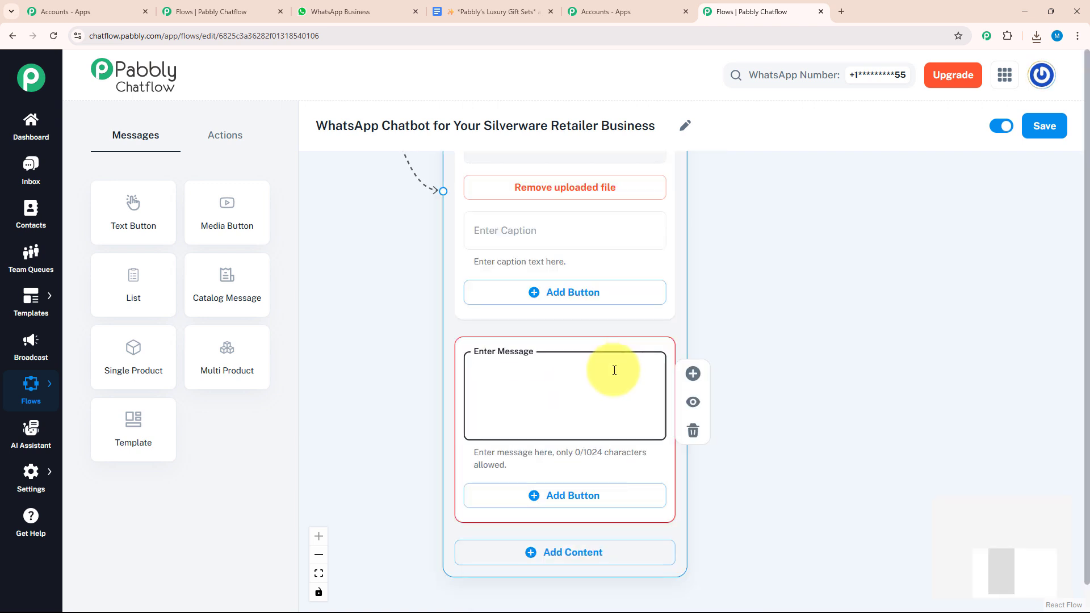
{"action": "key", "text": "ctrl+v"}
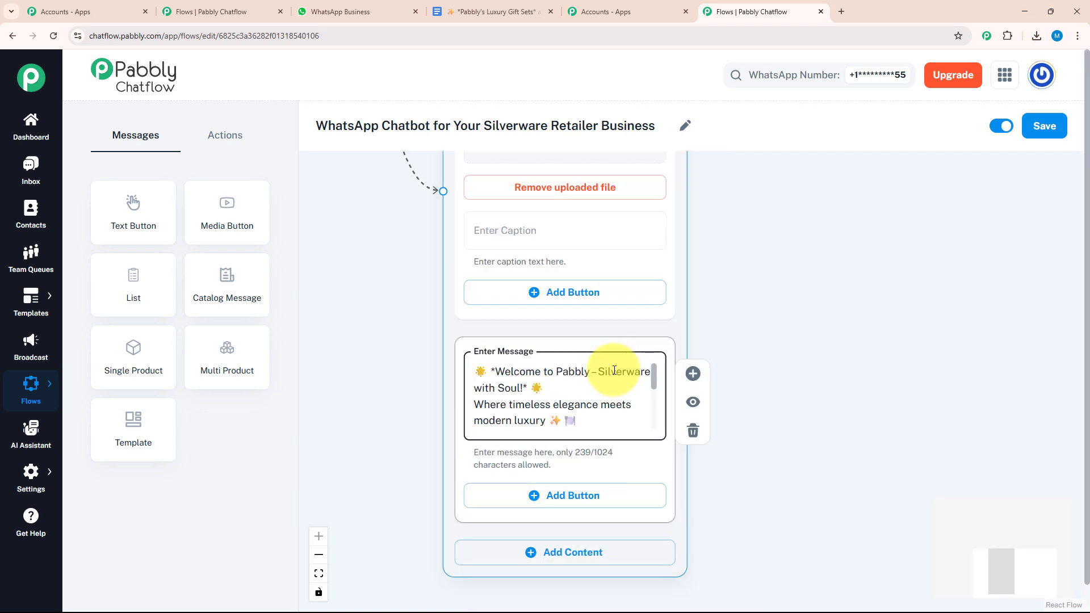
Step: Give the welcome text three buttons: Browse Collection, Place an Order ✅ and Talk to Support
{"action": "left_click", "coordinate": [562, 505]}
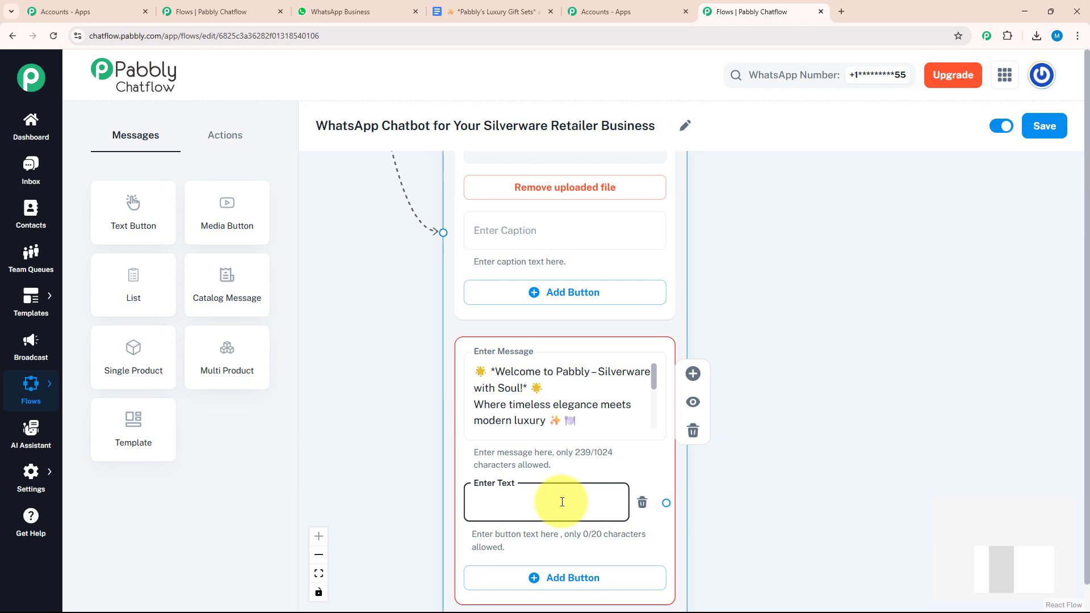
{"action": "type", "text": "Browse Collection"}
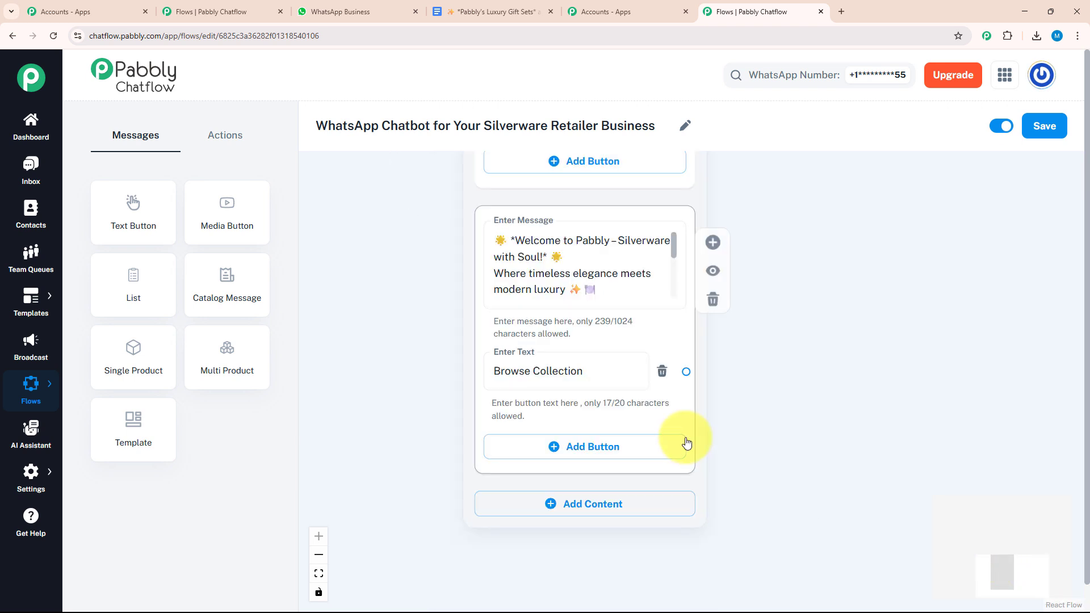
{"action": "left_click", "coordinate": [649, 447]}
{"action": "type", "text": "Place an Order ✅"}
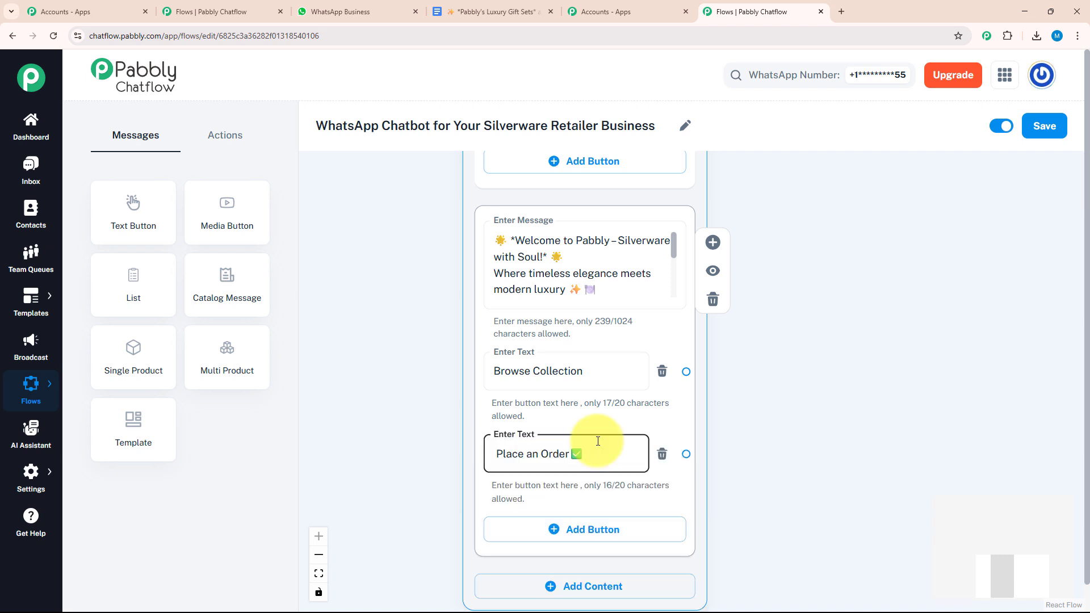
{"action": "left_click", "coordinate": [595, 531]}
{"action": "left_click", "coordinate": [597, 528]}
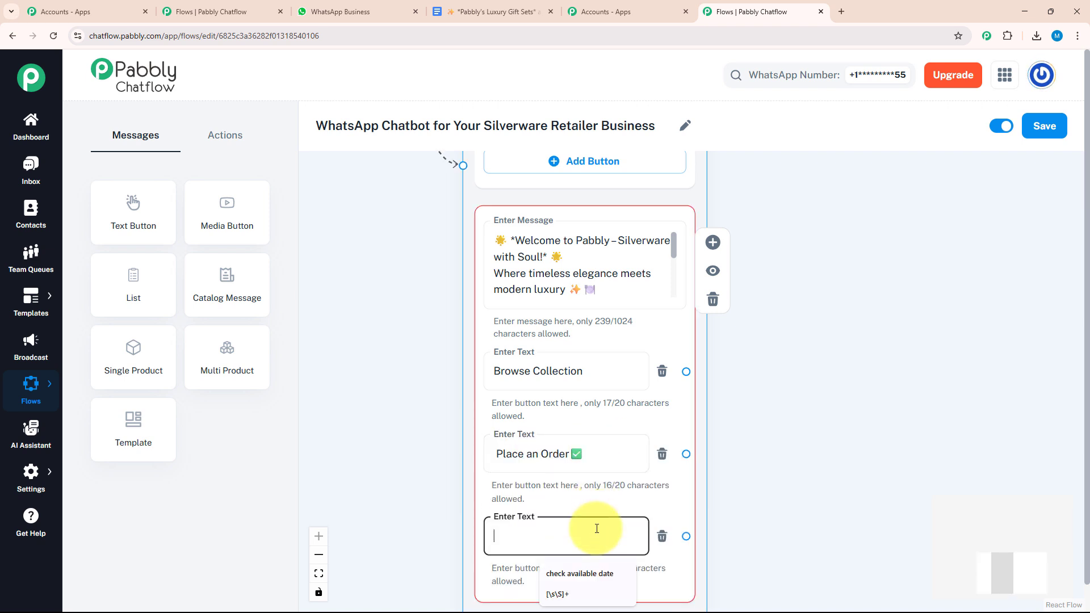
{"action": "type", "text": "Talk to Support"}
{"action": "left_click_drag", "start_coordinate": [716, 441], "coordinate": [624, 345]}
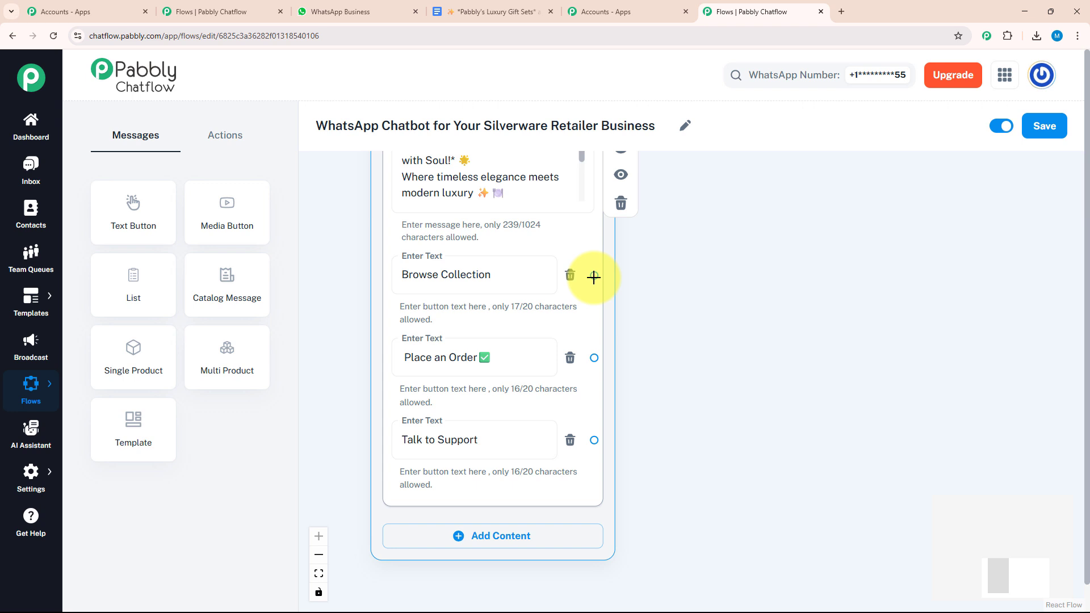
Step: Branch Browse Collection to an 'Our Premium Collections:' message with Classic Silverware, Minimalist, Luxury Gift Set buttons
{"action": "left_click_drag", "start_coordinate": [594, 277], "coordinate": [774, 382]}
{"action": "left_click", "coordinate": [766, 425]}
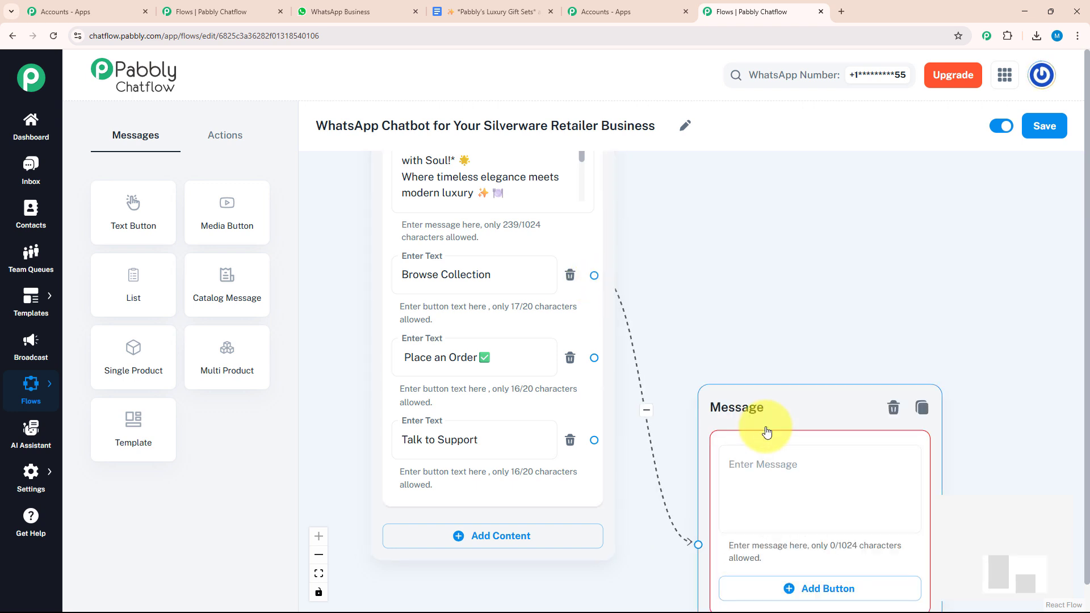
{"action": "left_click", "coordinate": [789, 317]}
{"action": "type", "text": "🛍️ *Our Premium Collections:*"}
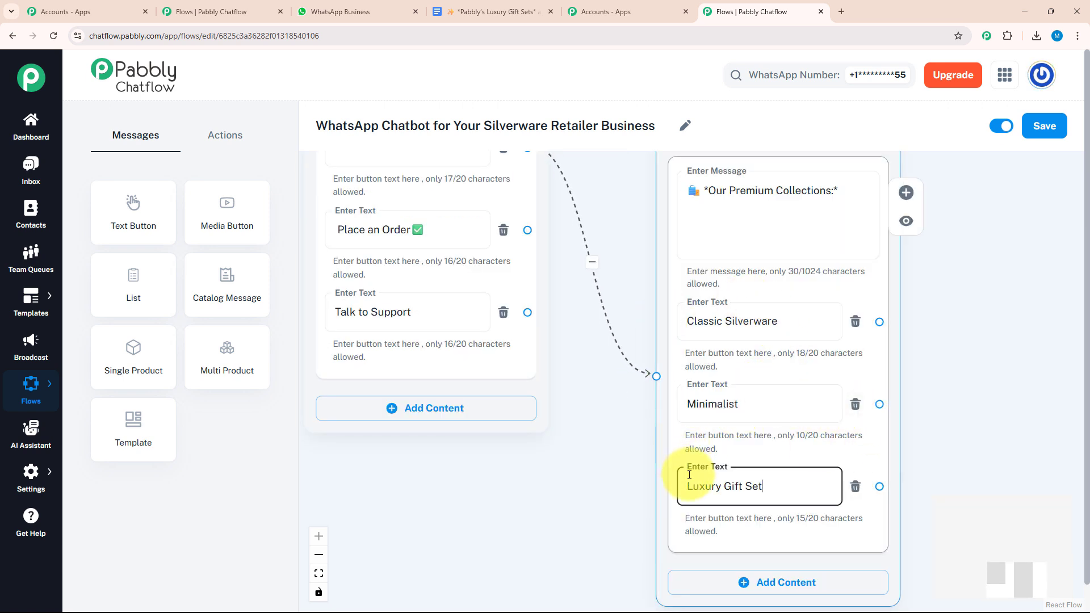
{"action": "left_click_drag", "start_coordinate": [595, 458], "coordinate": [431, 453]}
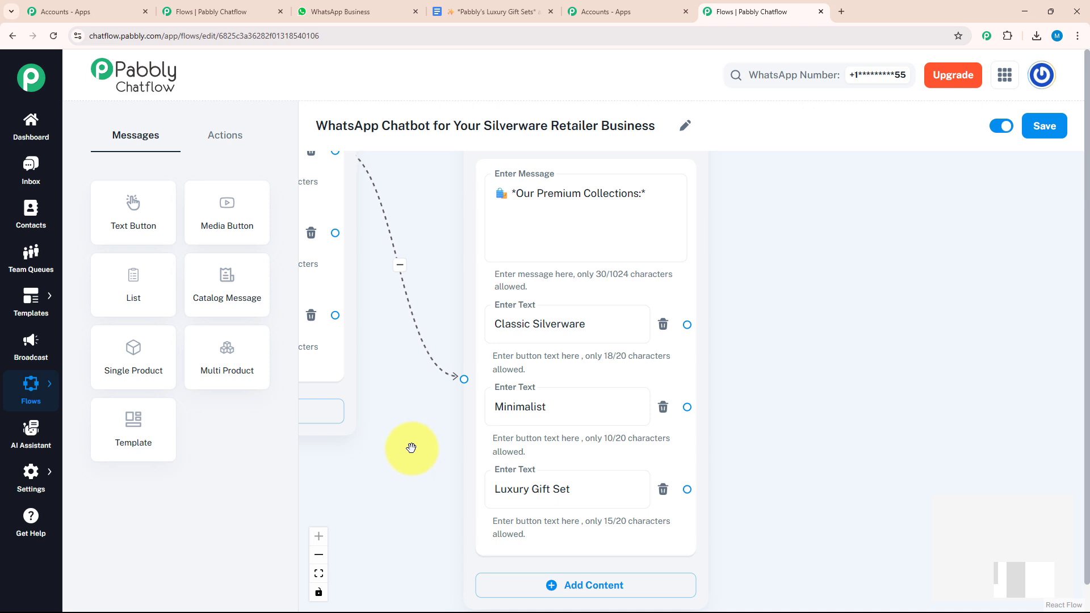
{"action": "left_click_drag", "start_coordinate": [411, 448], "coordinate": [312, 443]}
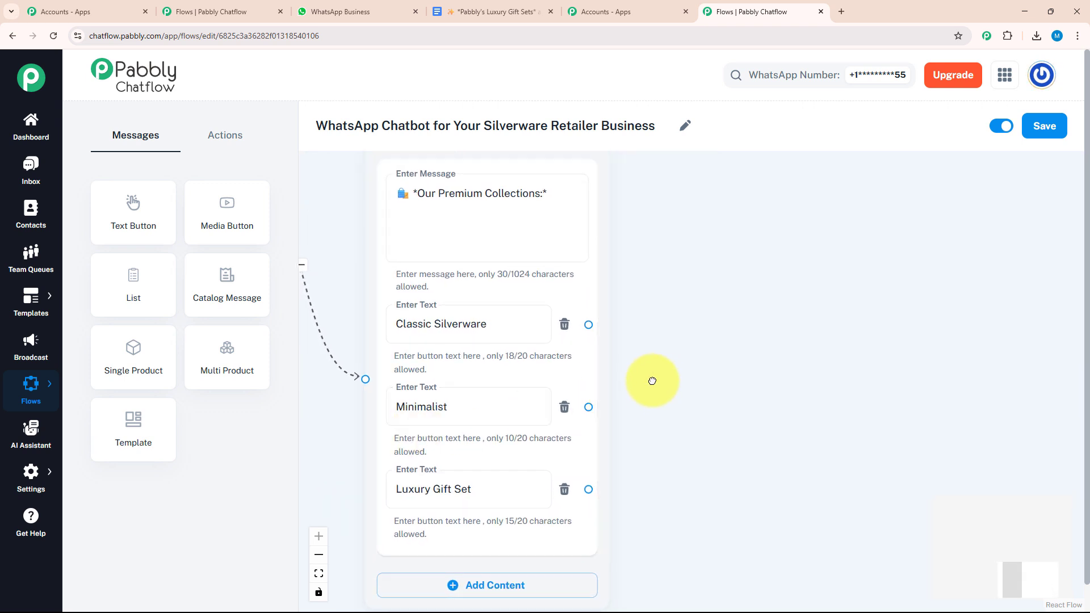
{"action": "left_click_drag", "start_coordinate": [651, 381], "coordinate": [628, 396]}
{"action": "left_click", "coordinate": [595, 378]}
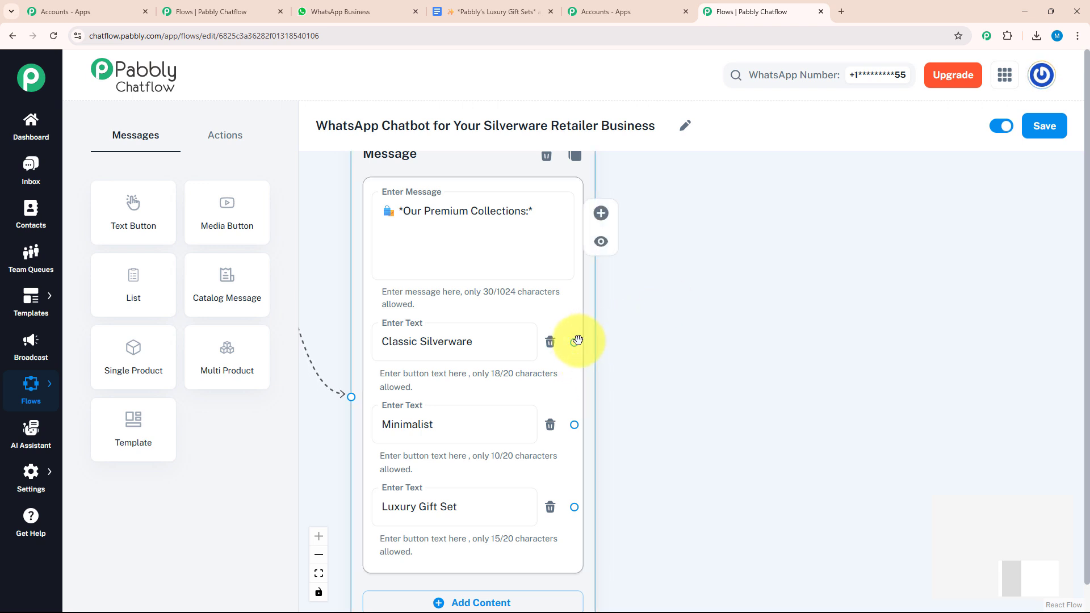
Step: Attach a new Document media message to Classic Silverware using the pasted Google Docs link
{"action": "left_click_drag", "start_coordinate": [597, 336], "coordinate": [702, 300]}
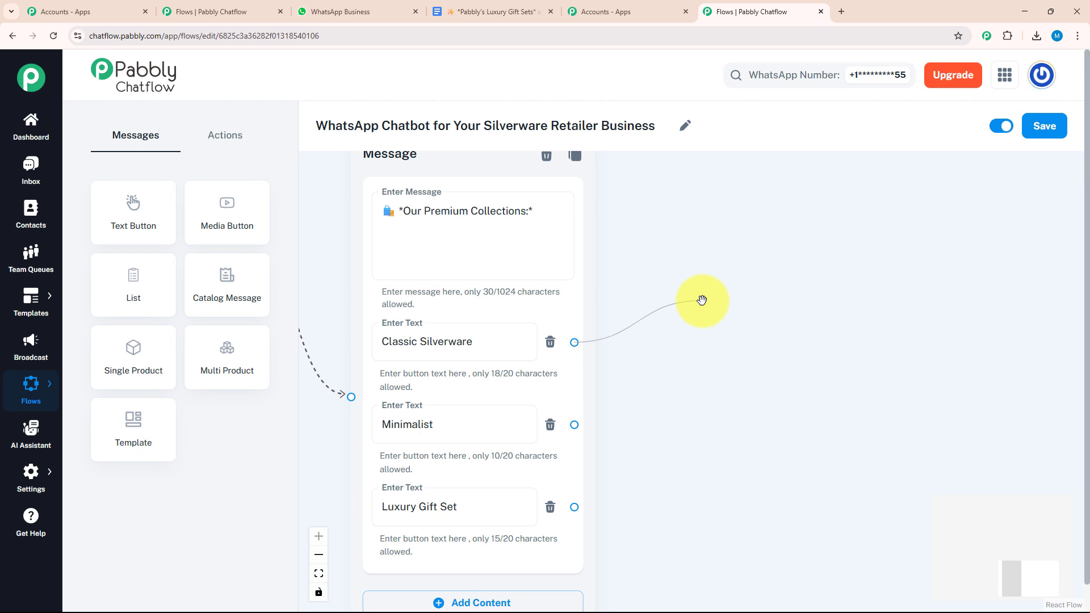
{"action": "left_click_drag", "start_coordinate": [702, 300], "coordinate": [714, 302]}
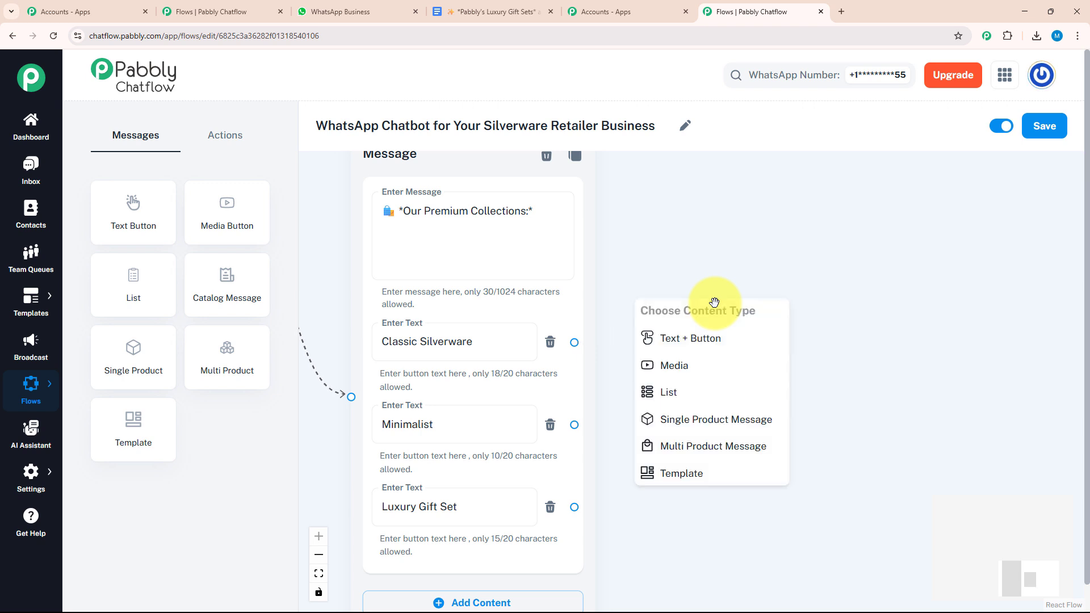
{"action": "left_click", "coordinate": [695, 375]}
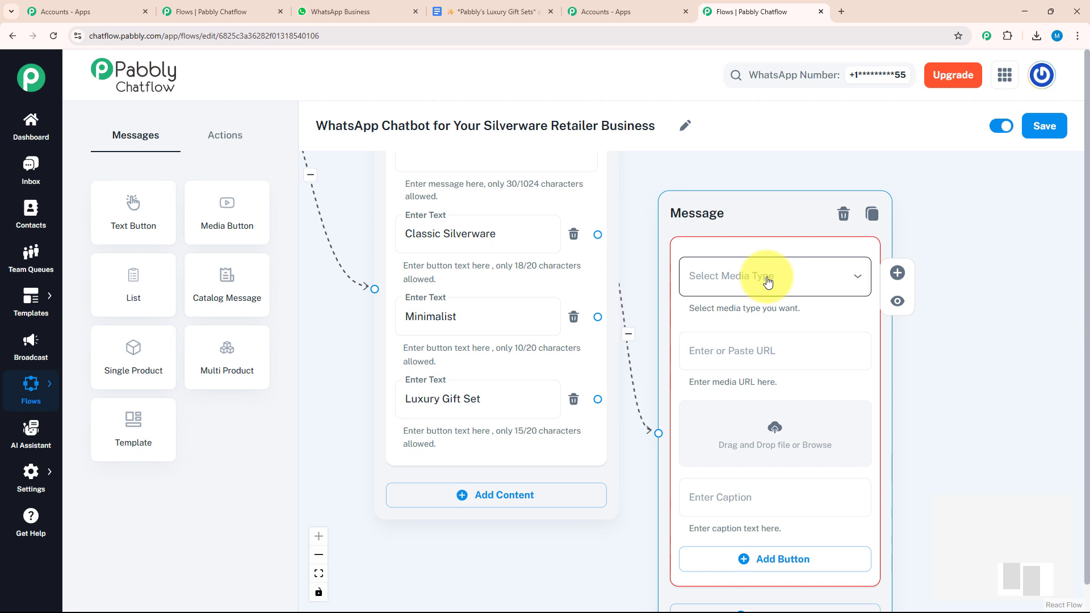
{"action": "left_click", "coordinate": [760, 281]}
{"action": "left_click", "coordinate": [737, 393]}
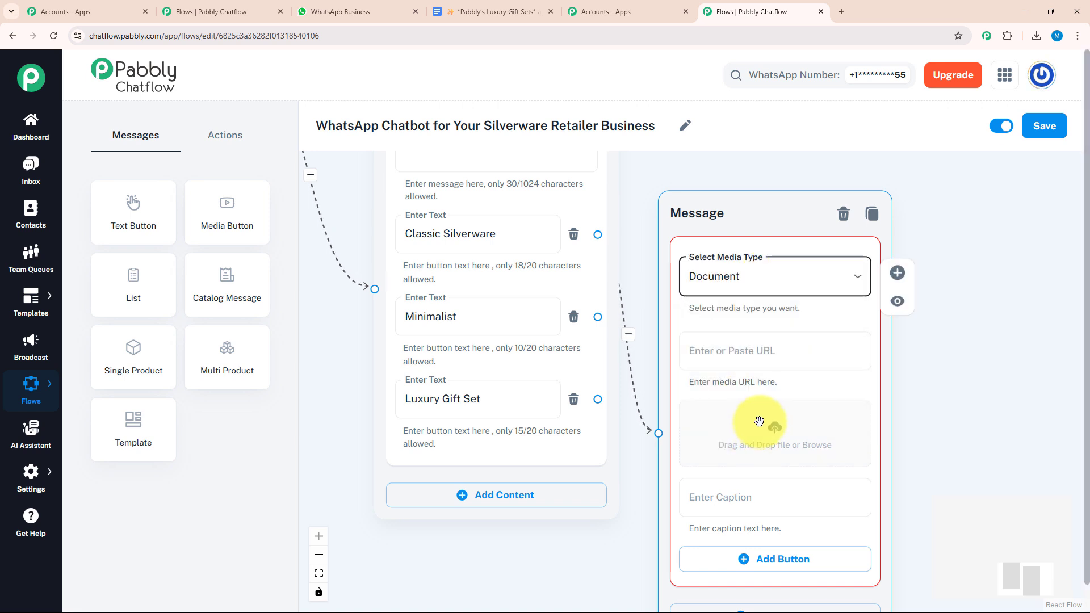
{"action": "left_click", "coordinate": [764, 350]}
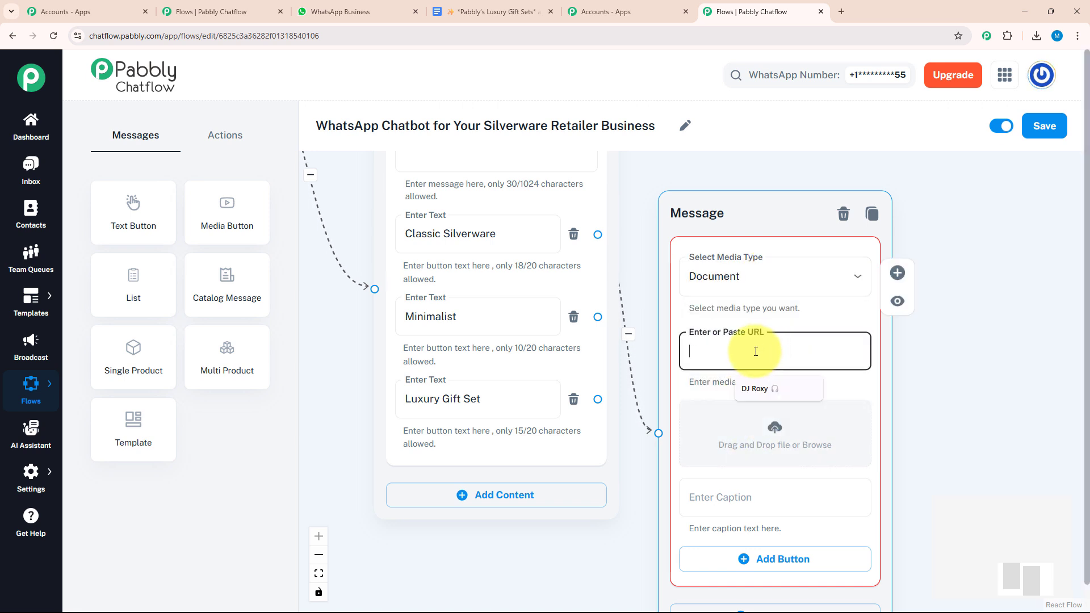
{"action": "key", "text": "ctrl+v"}
Step: Caption the document 'Classic Silverware' and check its Menu and Talk to Support buttons
{"action": "scroll", "coordinate": [908, 316], "scroll_direction": "down", "scroll_amount": 5}
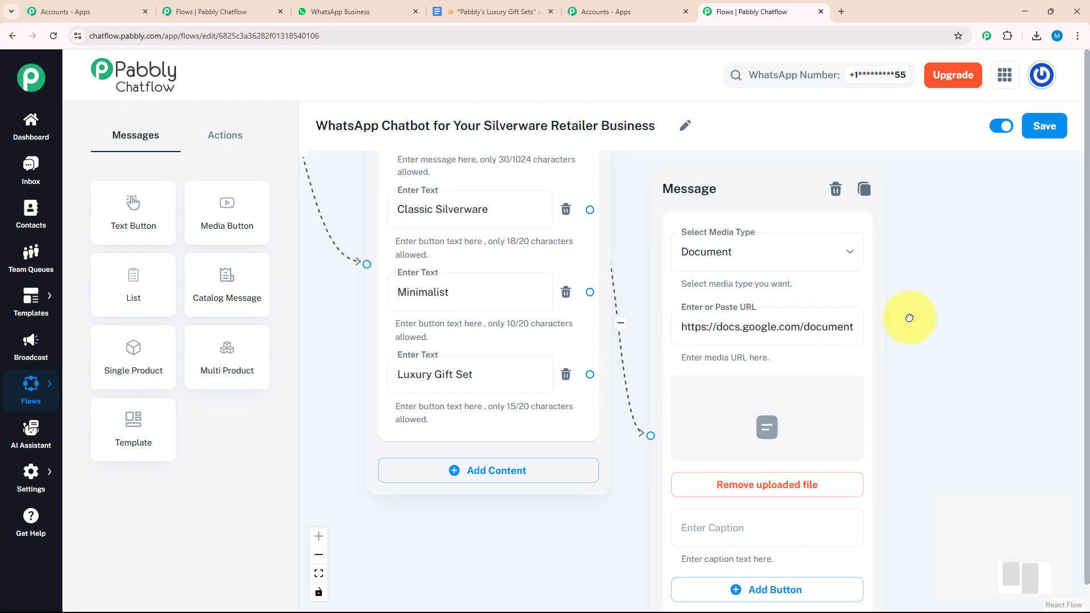
{"action": "left_click", "coordinate": [786, 355]}
{"action": "type", "text": "Classic Silverware"}
{"action": "scroll", "coordinate": [765, 355], "scroll_direction": "up", "scroll_amount": 3}
{"action": "mouse_move", "coordinate": [761, 358]}
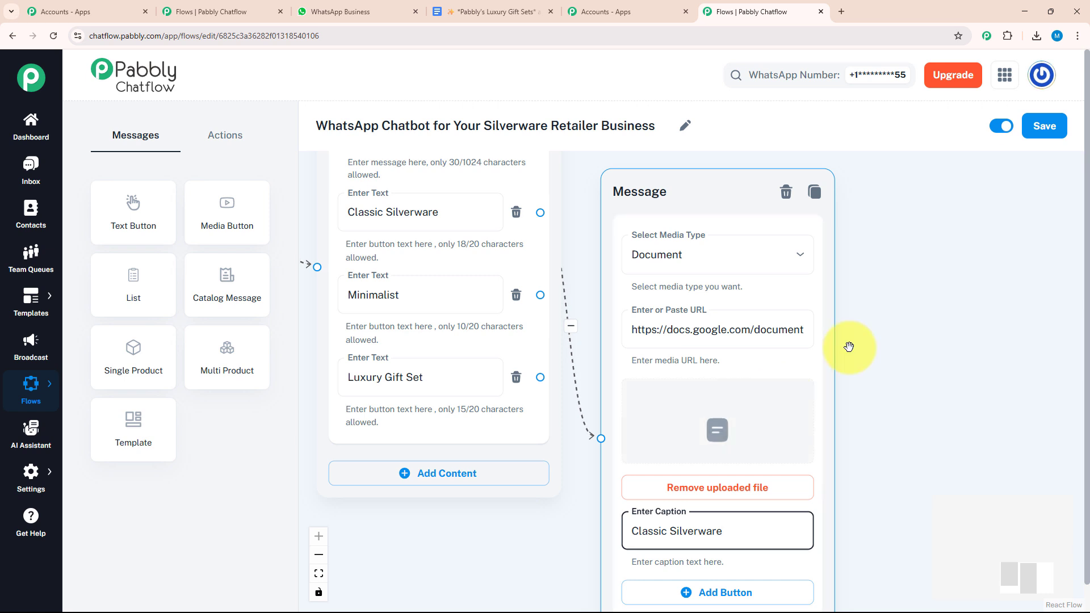
{"action": "left_click_drag", "start_coordinate": [865, 452], "coordinate": [898, 272]}
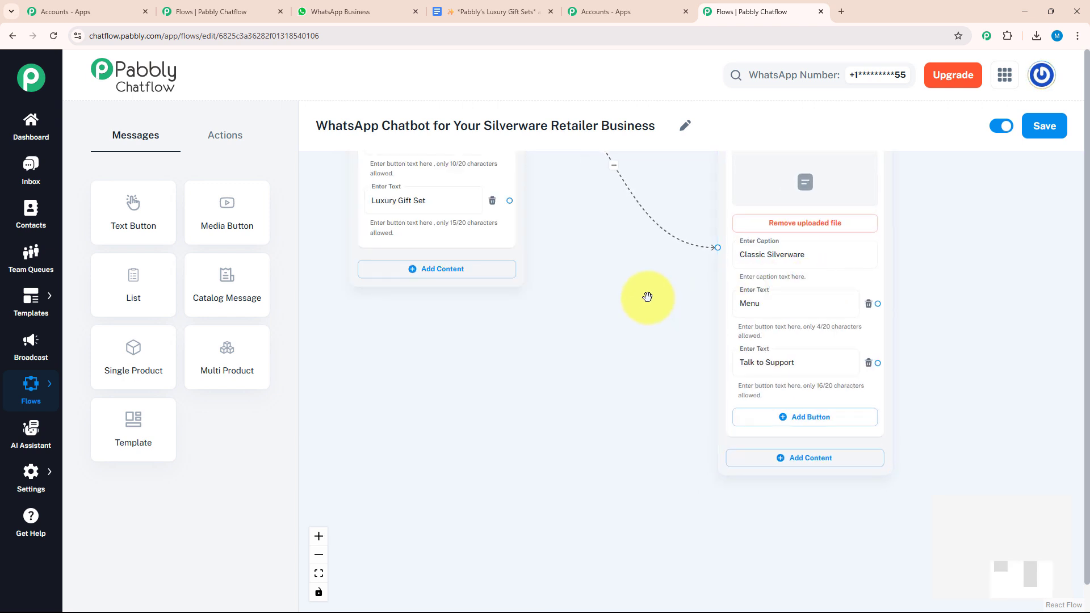
{"action": "left_click_drag", "start_coordinate": [644, 297], "coordinate": [684, 564]}
Step: Link the Minimalist option to a new Document media message with the Google Docs link
{"action": "left_click", "coordinate": [553, 418]}
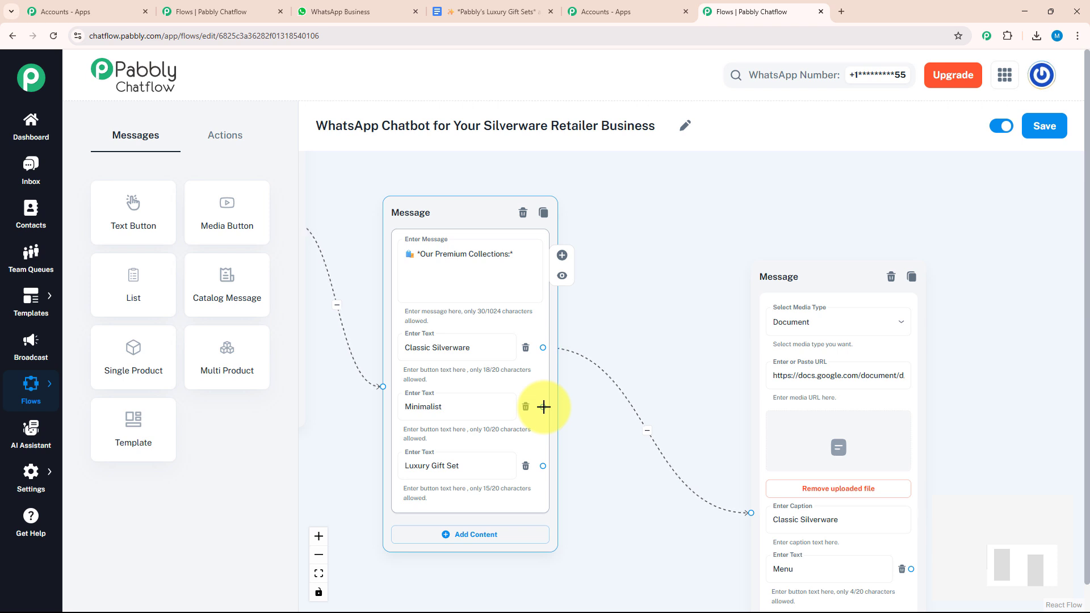
{"action": "left_click_drag", "start_coordinate": [550, 412], "coordinate": [654, 554]}
{"action": "scroll", "coordinate": [644, 508], "scroll_direction": "down", "scroll_amount": 3}
{"action": "left_click", "coordinate": [567, 433]}
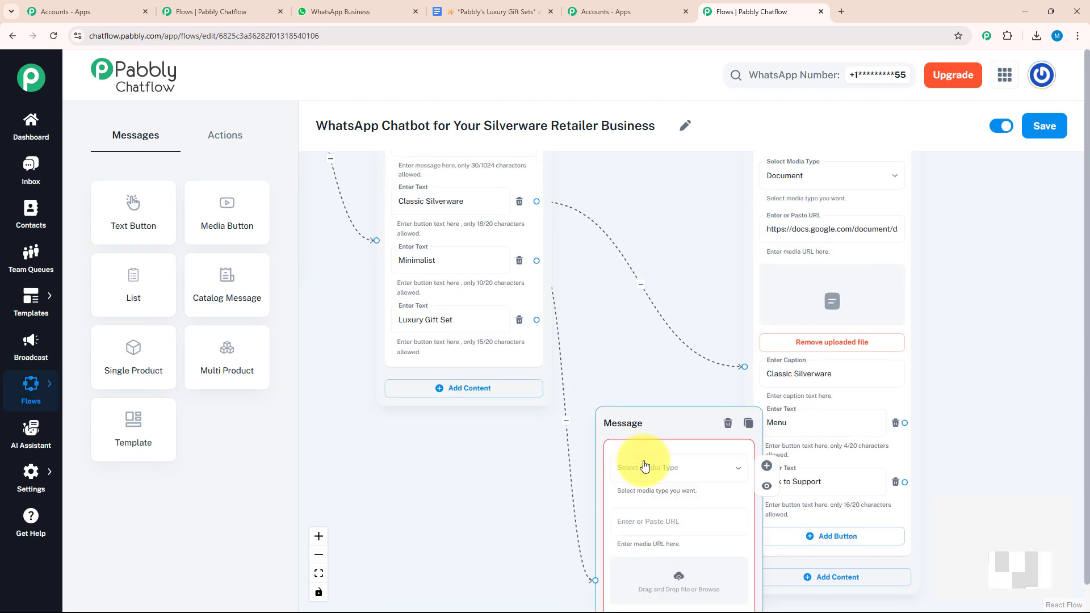
{"action": "left_click", "coordinate": [651, 469]}
{"action": "left_click", "coordinate": [662, 580]}
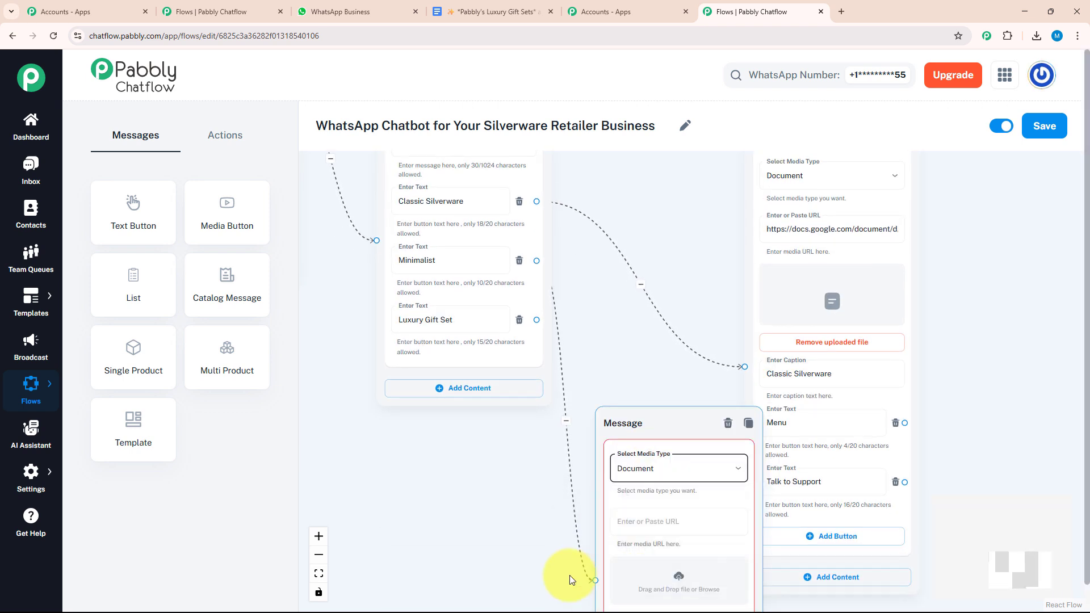
{"action": "key", "text": "ctrl+v"}
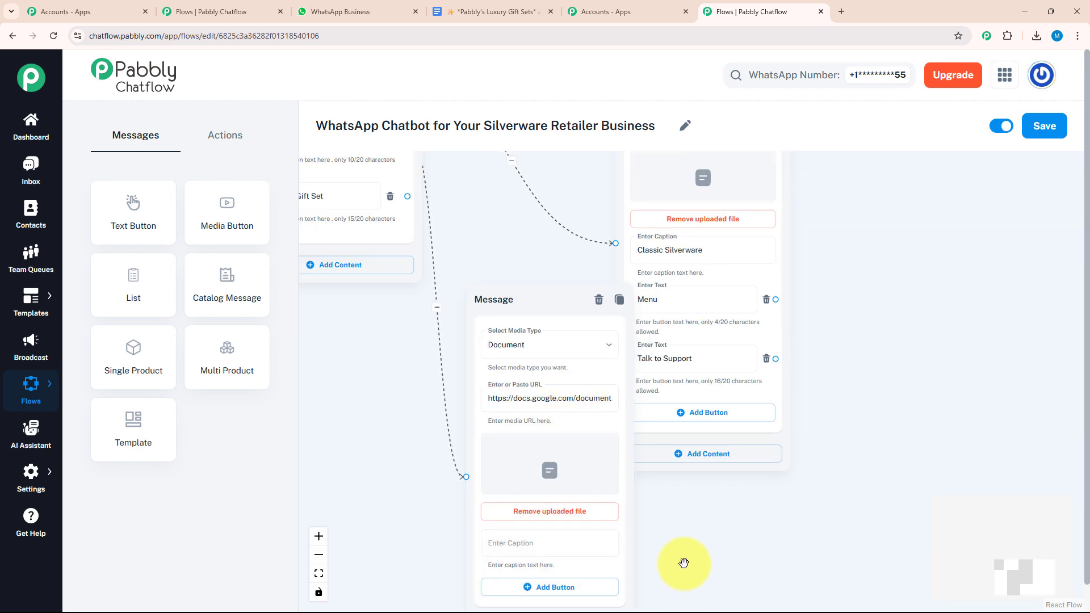
Step: Caption the Minimalist document 'Minimalist' and add Menu and Talk to Support buttons
{"action": "left_click_drag", "start_coordinate": [685, 563], "coordinate": [705, 413]}
{"action": "left_click", "coordinate": [612, 394]}
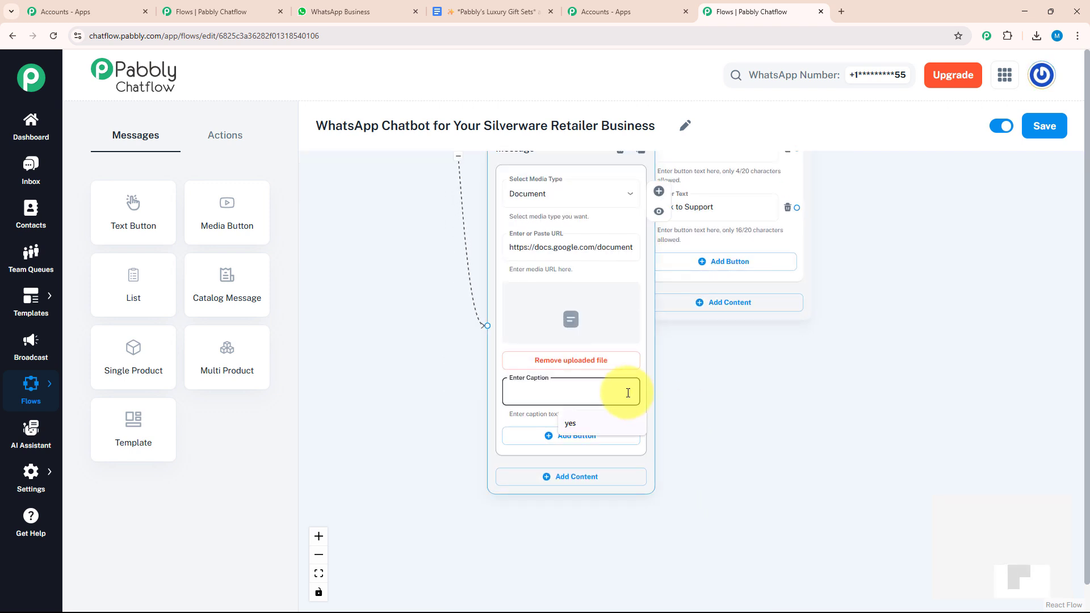
{"action": "type", "text": "Minimalist"}
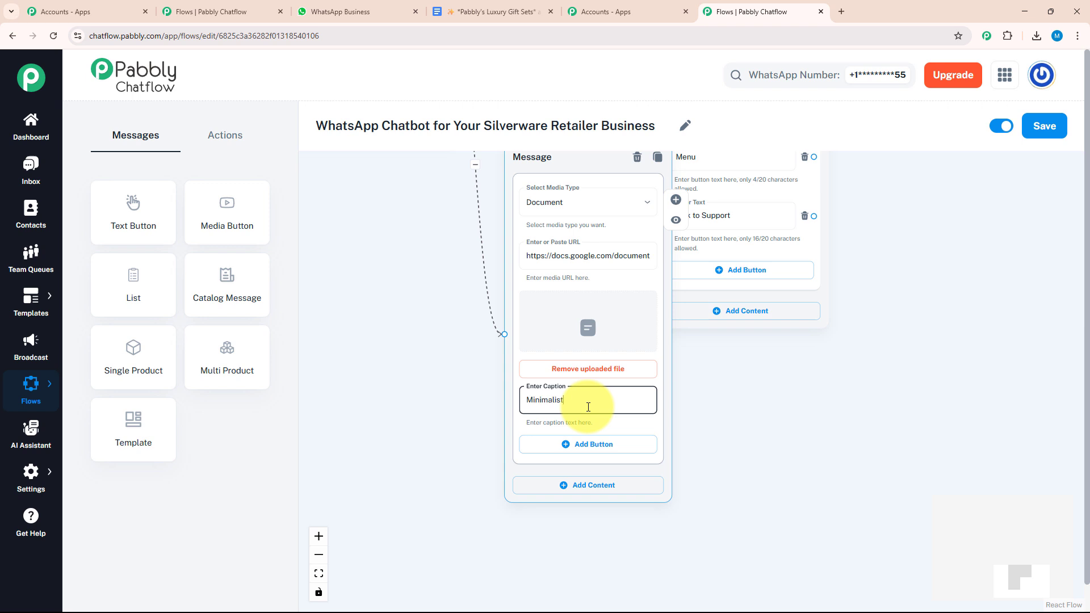
{"action": "left_click", "coordinate": [566, 454]}
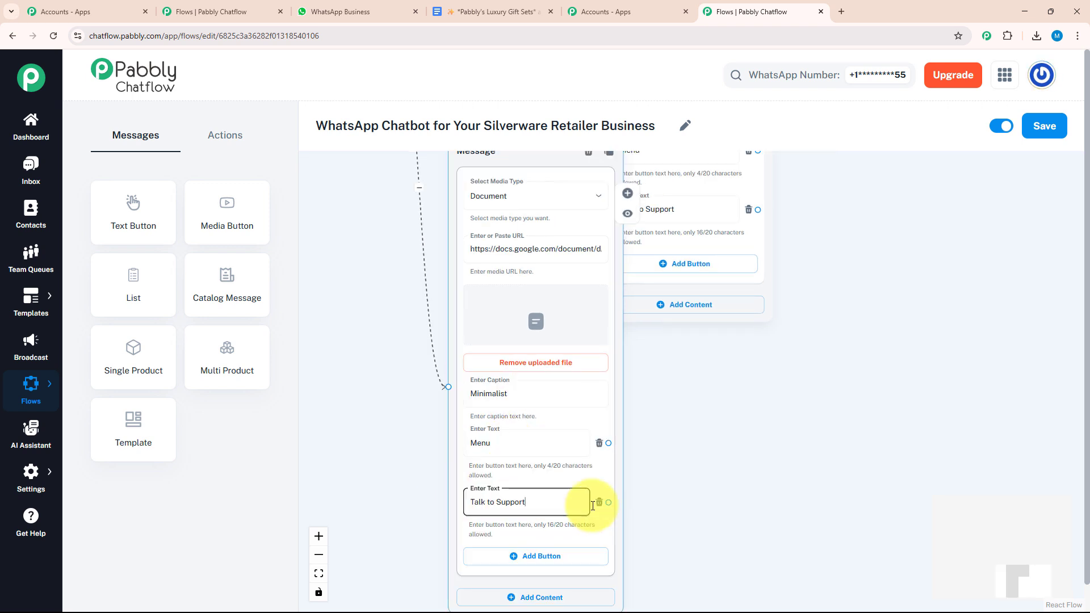
Step: Connect the Luxury Gift Set option to a new blank step
{"action": "left_click_drag", "start_coordinate": [674, 499], "coordinate": [572, 378]}
{"action": "left_click_drag", "start_coordinate": [458, 305], "coordinate": [455, 335]}
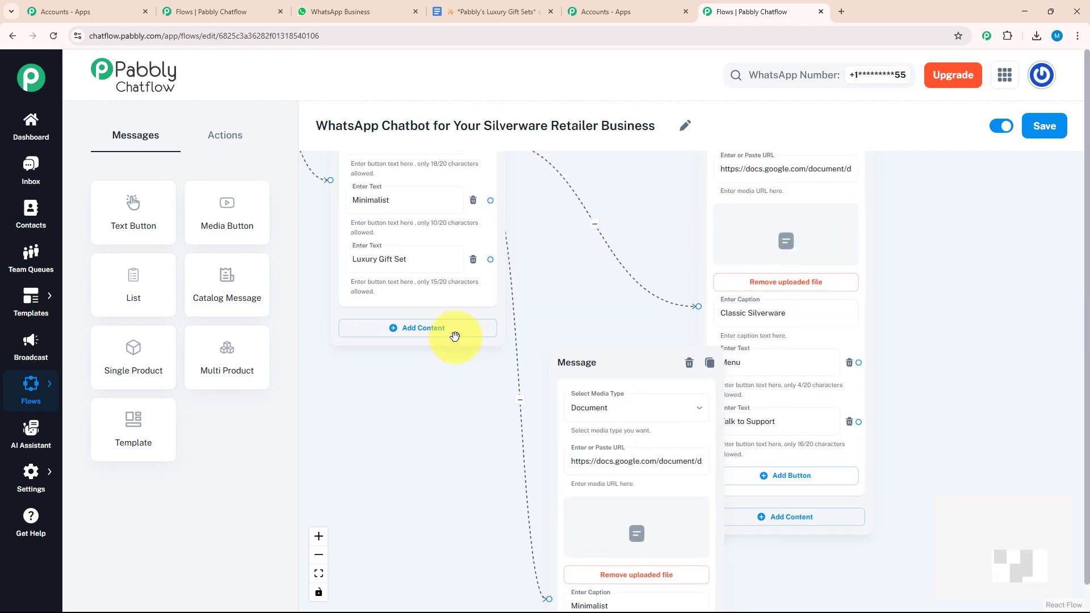
{"action": "left_click_drag", "start_coordinate": [492, 259], "coordinate": [440, 493]}
Step: Make Luxury Gift Set's new block a Document media message with the Google Docs link
{"action": "left_click", "coordinate": [452, 539]}
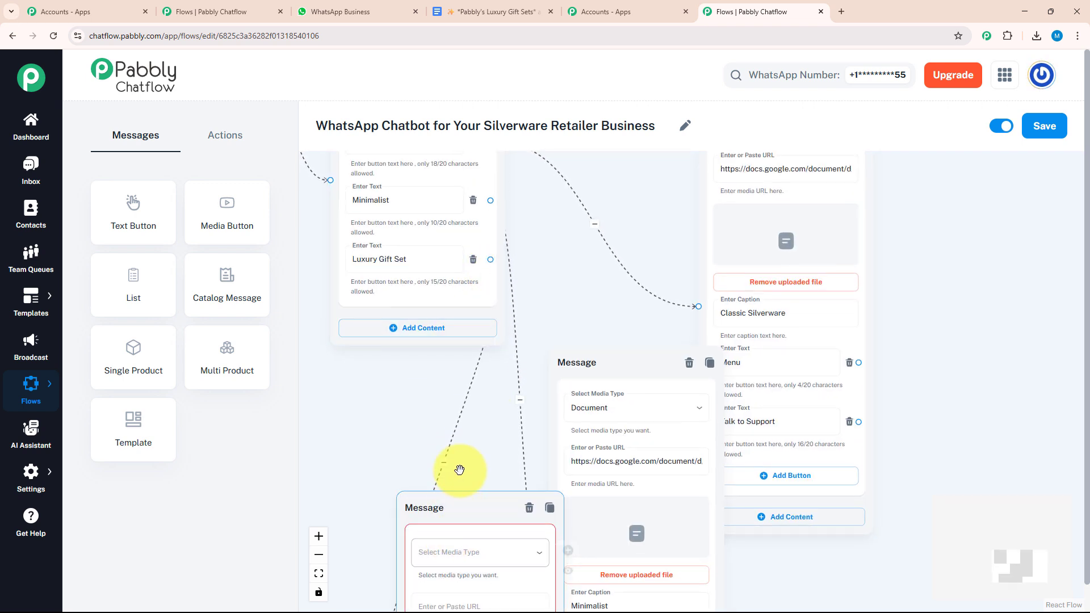
{"action": "scroll", "coordinate": [458, 382], "scroll_direction": "down", "scroll_amount": 5}
{"action": "left_click", "coordinate": [460, 370]}
{"action": "left_click", "coordinate": [449, 484]}
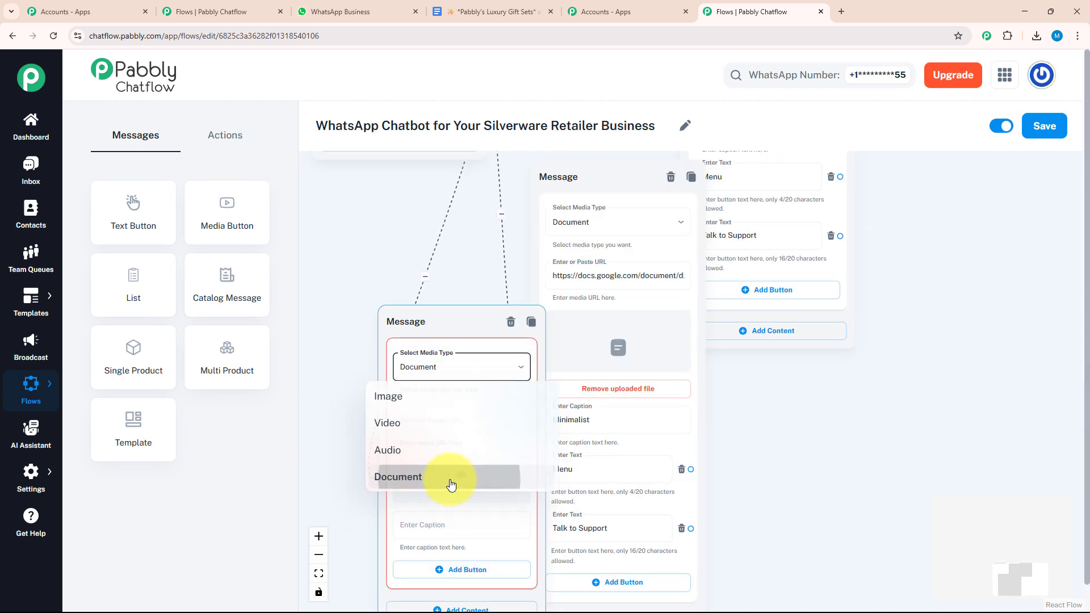
{"action": "left_click", "coordinate": [463, 417]}
{"action": "key", "text": "ctrl+v"}
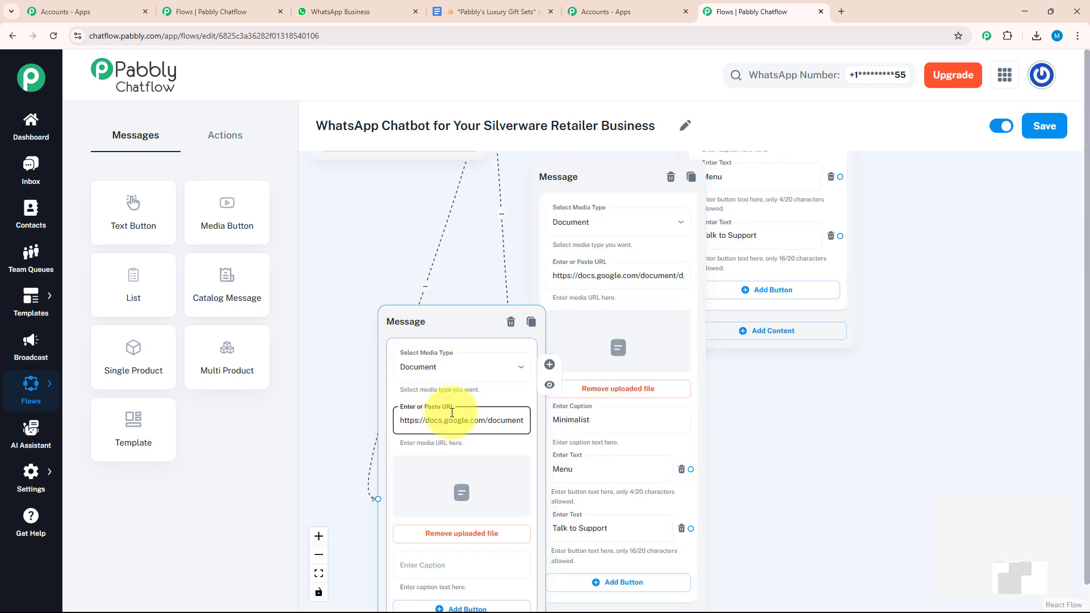
Step: Caption it 'Luxury Gift Set' and add Menu and Talk to Support buttons
{"action": "left_click_drag", "start_coordinate": [370, 416], "coordinate": [315, 338]}
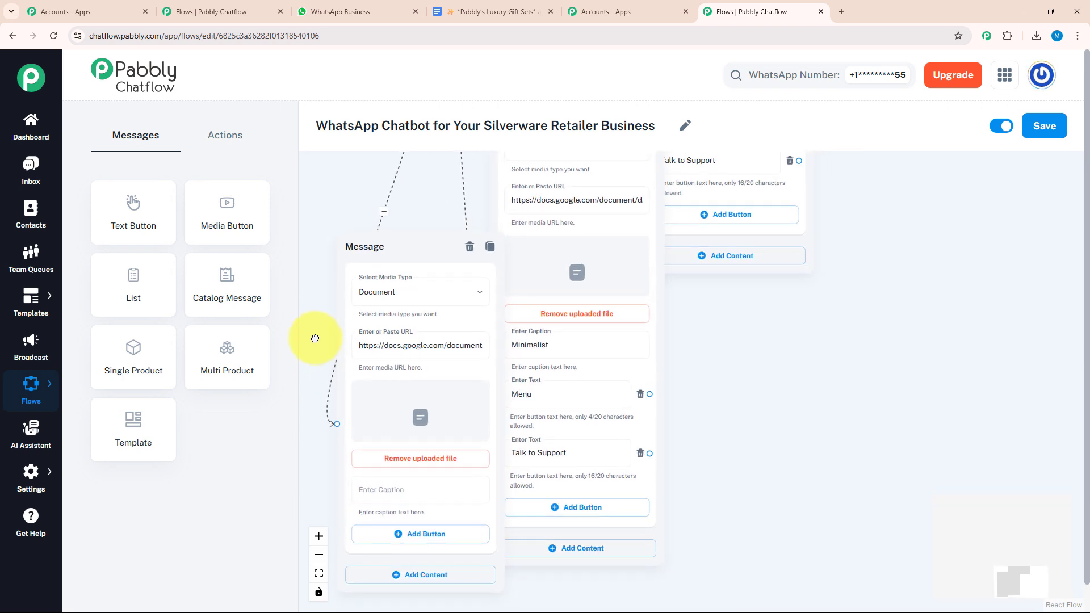
{"action": "left_click", "coordinate": [381, 433]}
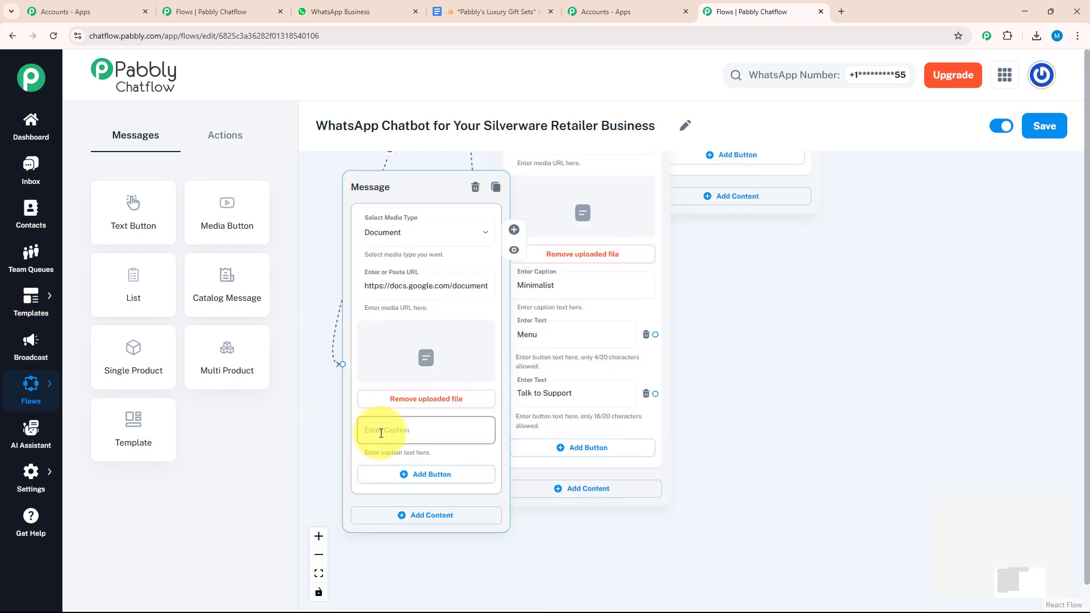
{"action": "left_click", "coordinate": [381, 433]}
{"action": "type", "text": "Luxury Gift Set"}
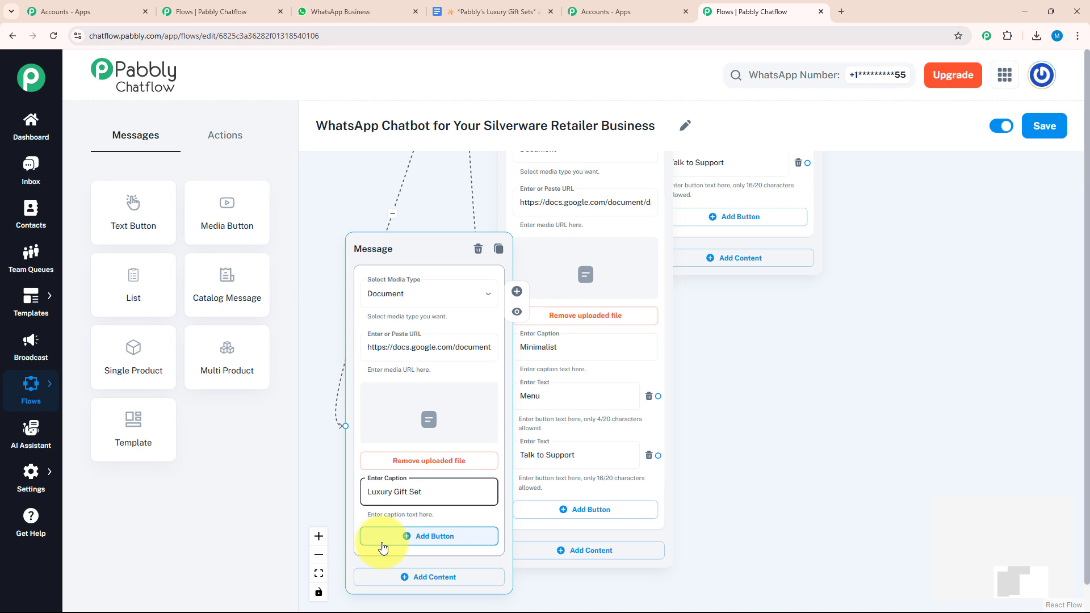
{"action": "left_click", "coordinate": [607, 392]}
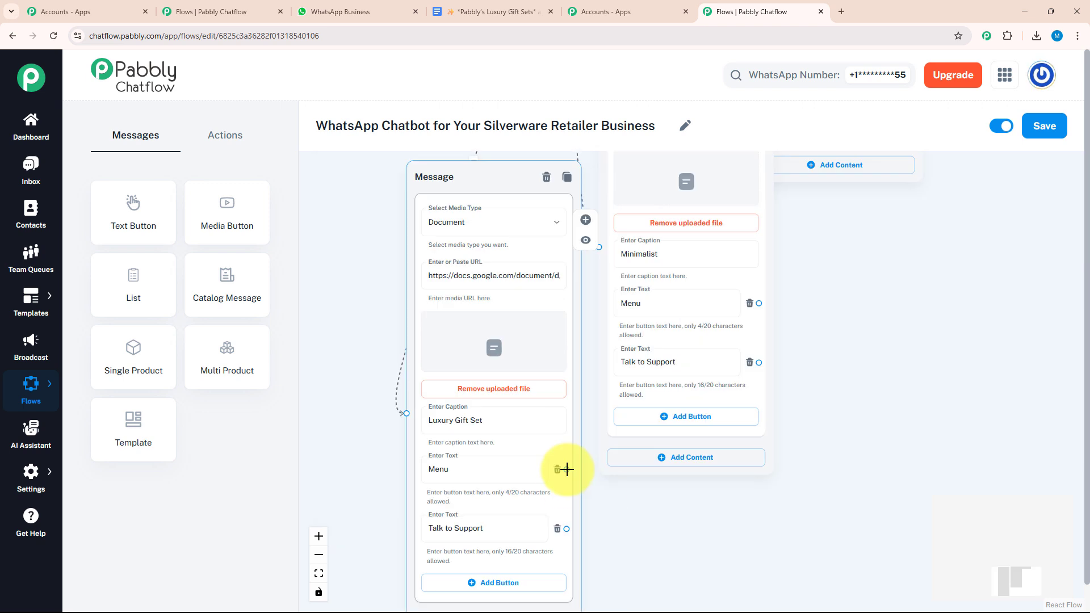
Step: Link the Menu reply onward and add an Ask Question step with the full-name order-details prompt
{"action": "left_click_drag", "start_coordinate": [567, 469], "coordinate": [509, 199]}
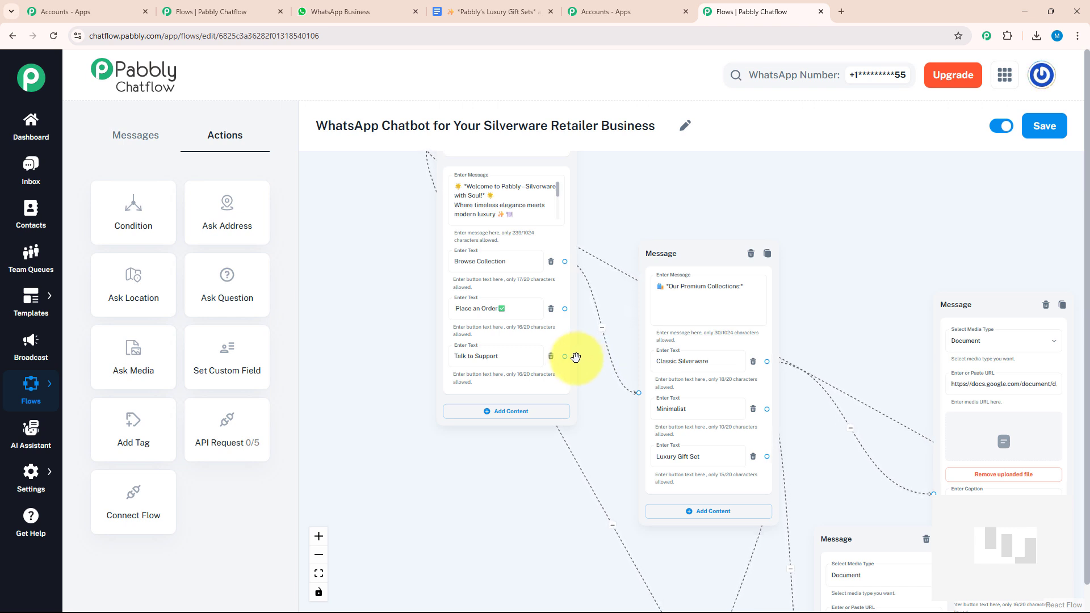
{"action": "left_click_drag", "start_coordinate": [227, 285], "coordinate": [588, 408]}
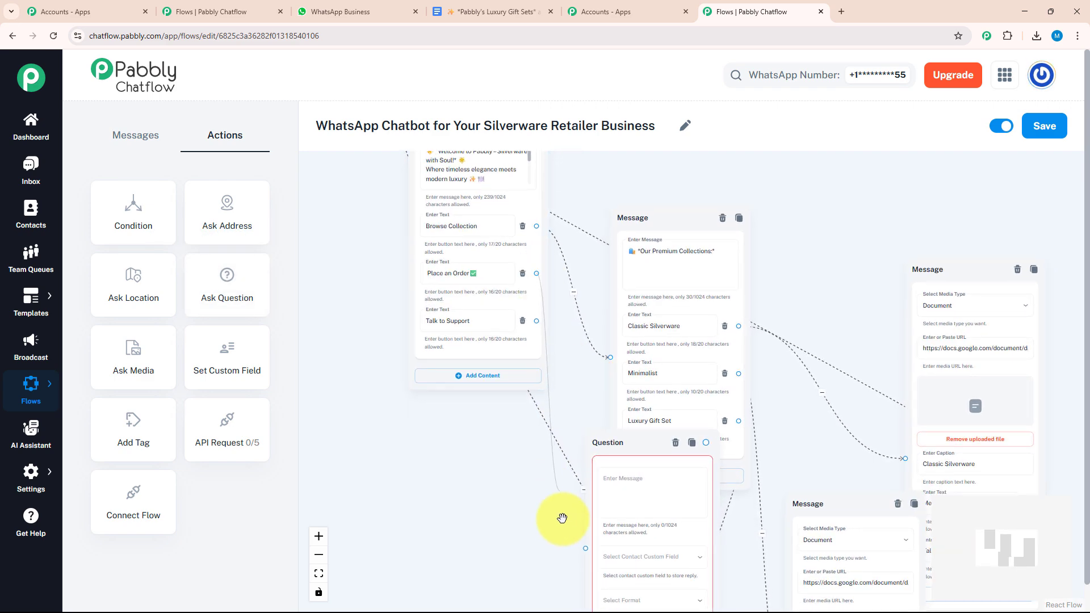
{"action": "scroll", "coordinate": [560, 516], "scroll_direction": "up", "scroll_amount": 5}
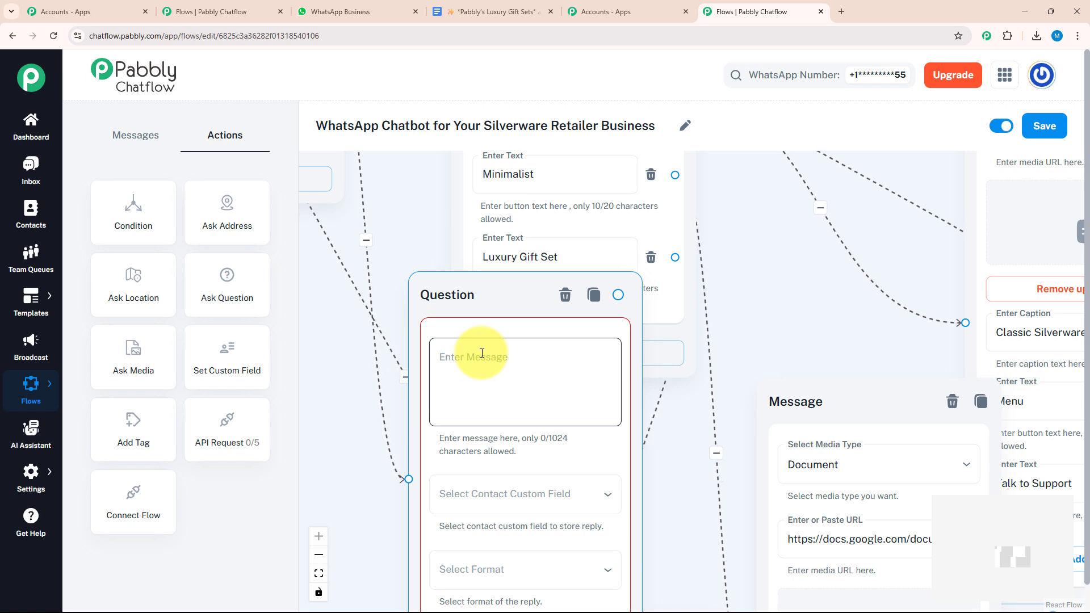
{"action": "left_click", "coordinate": [482, 353]}
{"action": "type", "text": "🛒 *Ready to order? Fantastic!* 🎉 Please provide the following:  🔹 *Full Name:*"}
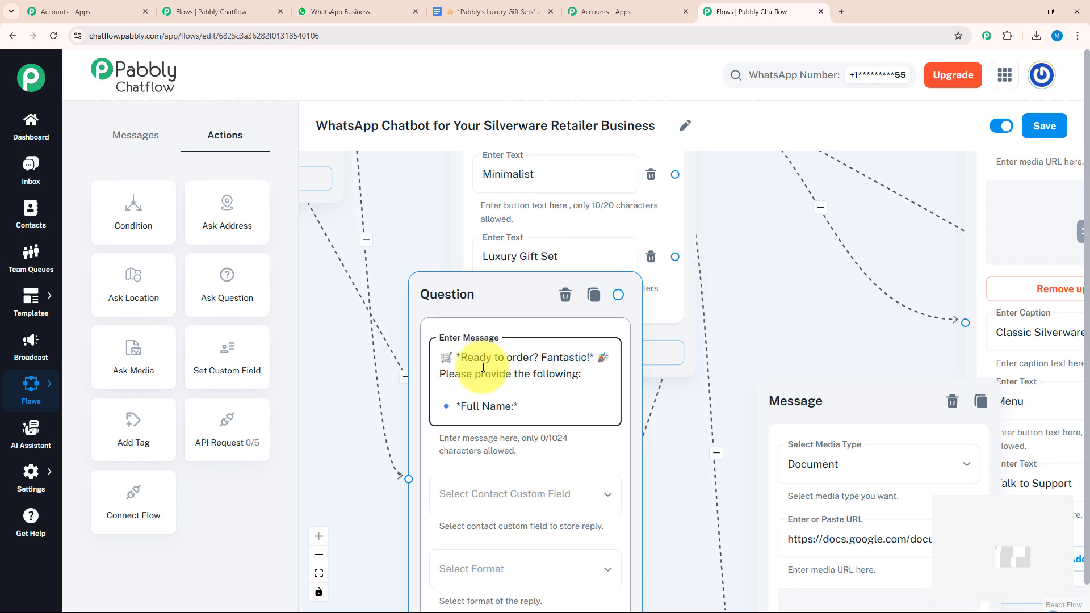
Step: Store the reply in the name field as Text, then save the flow
{"action": "left_click", "coordinate": [576, 496]}
{"action": "left_click", "coordinate": [539, 486]}
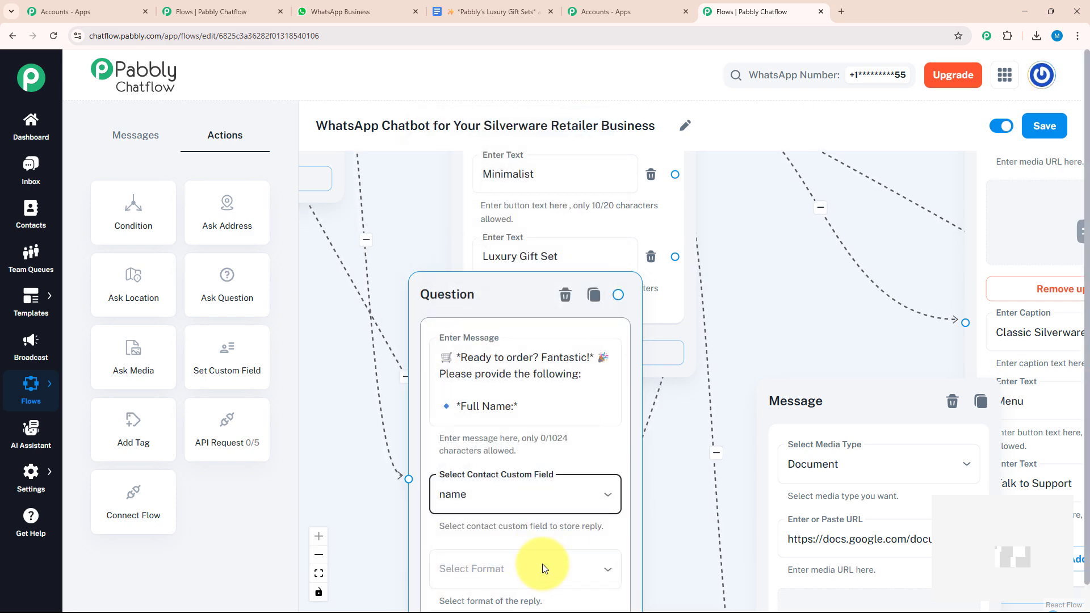
{"action": "left_click", "coordinate": [540, 566]}
{"action": "left_click", "coordinate": [539, 450]}
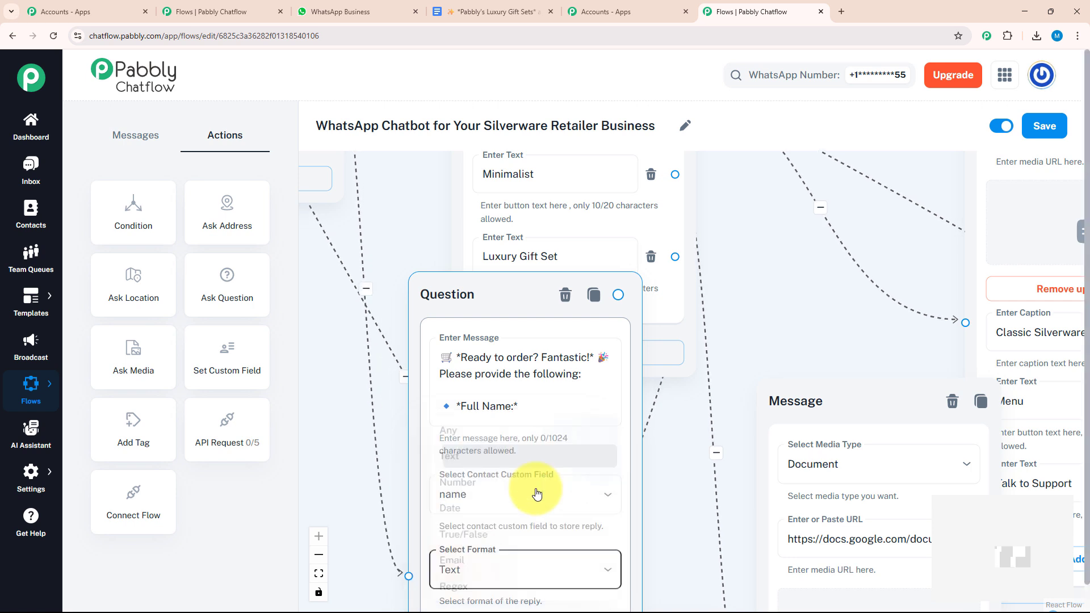
{"action": "left_click_drag", "start_coordinate": [674, 496], "coordinate": [675, 415]}
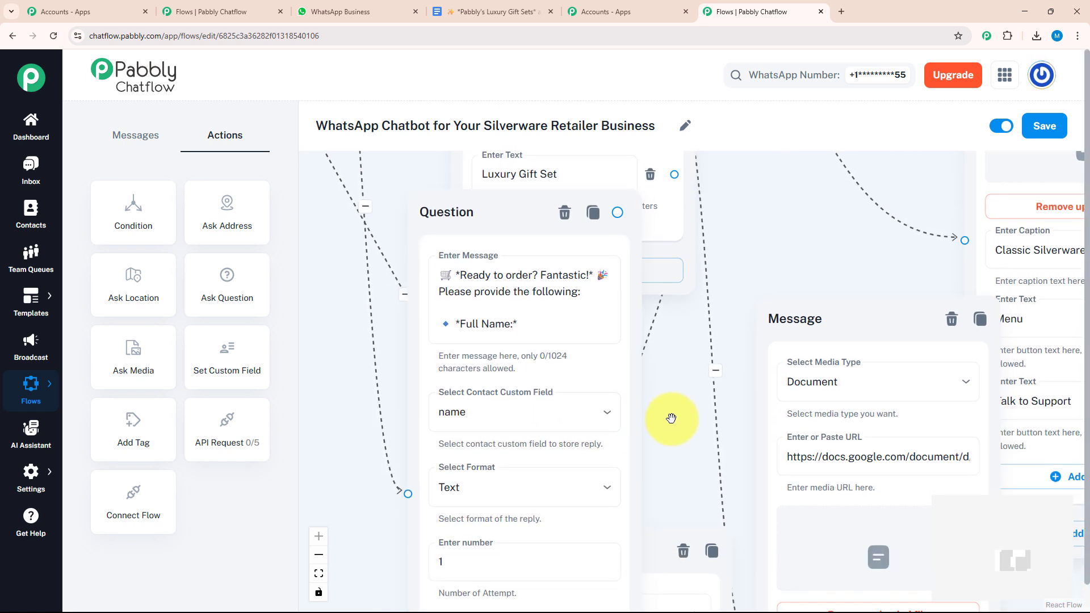
{"action": "left_click", "coordinate": [1047, 127]}
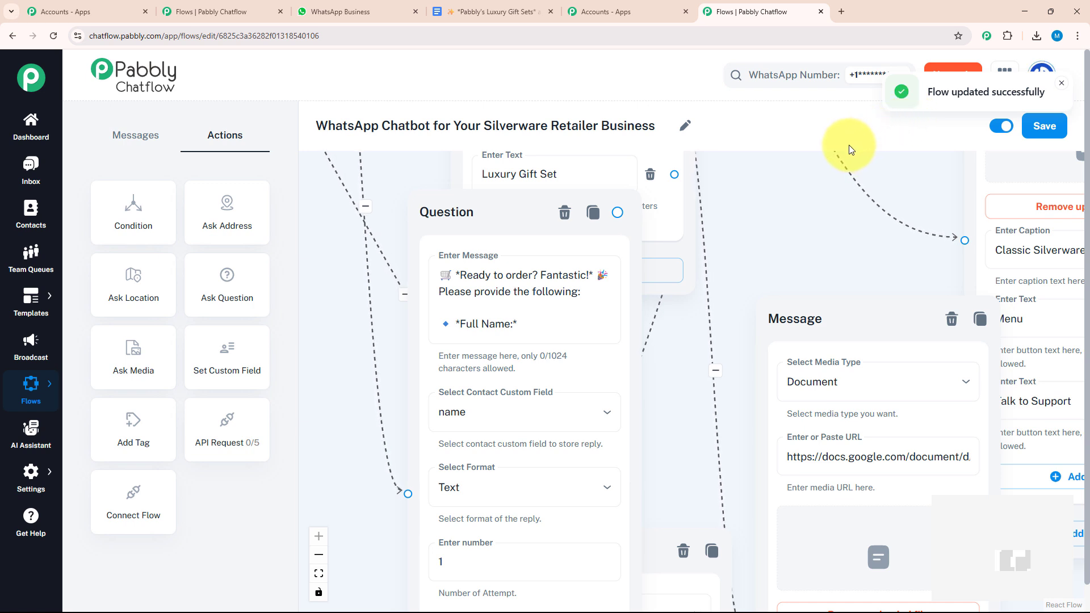
{"action": "mouse_move", "coordinate": [28, 475]}
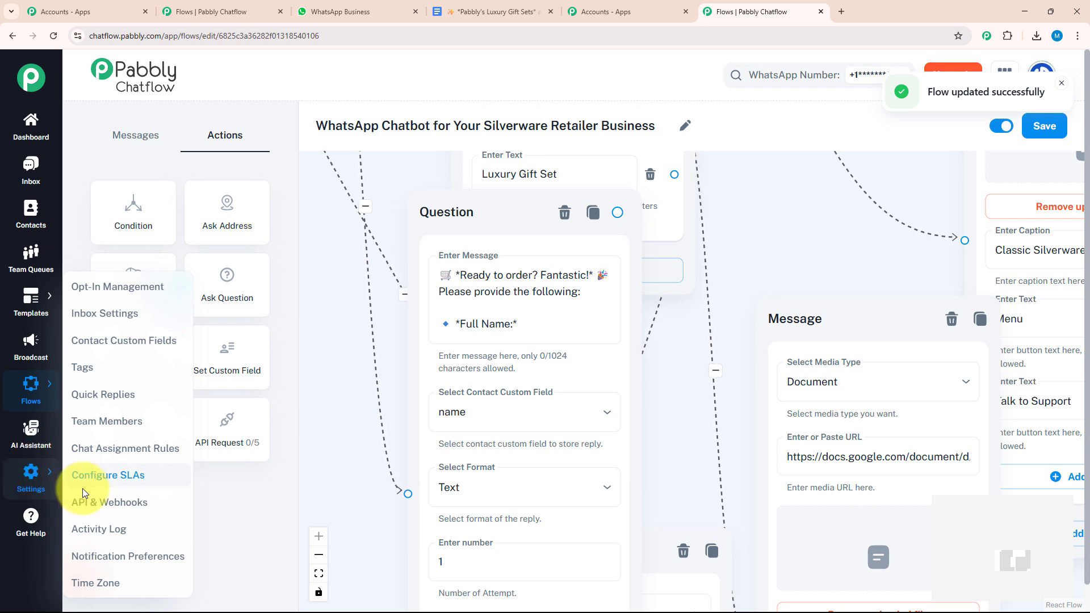
{"action": "left_click", "coordinate": [114, 352]}
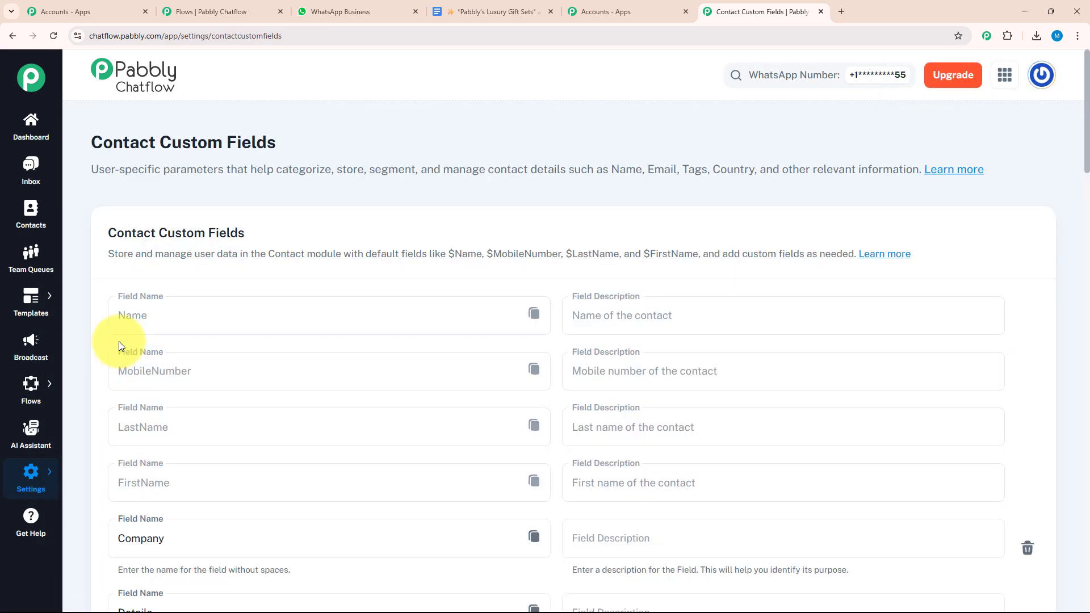
{"action": "scroll", "coordinate": [258, 192], "scroll_direction": "down", "scroll_amount": 8}
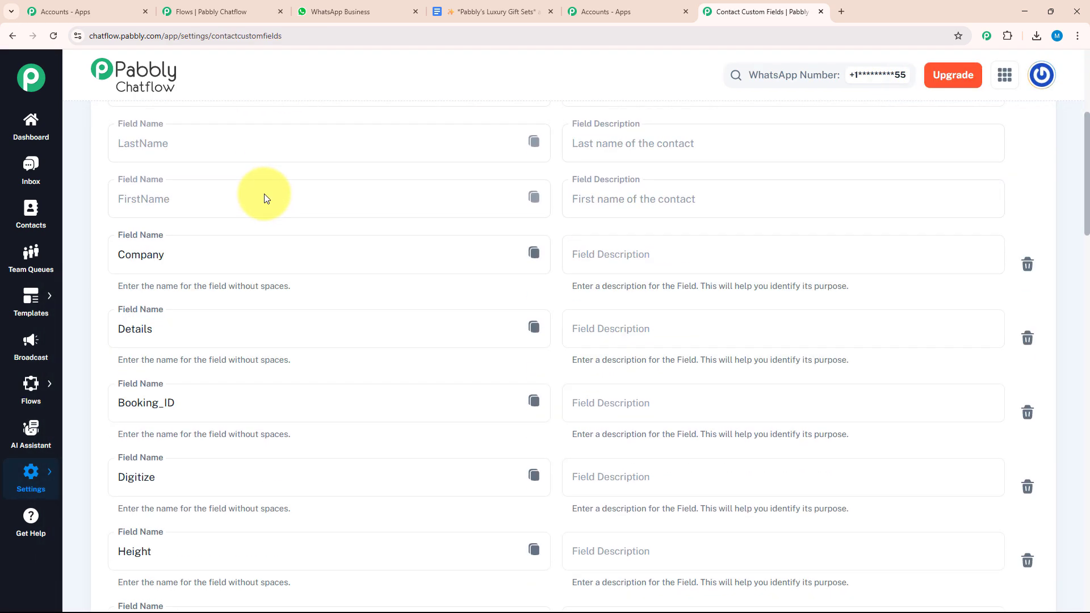
{"action": "scroll", "coordinate": [264, 193], "scroll_direction": "down", "scroll_amount": 5}
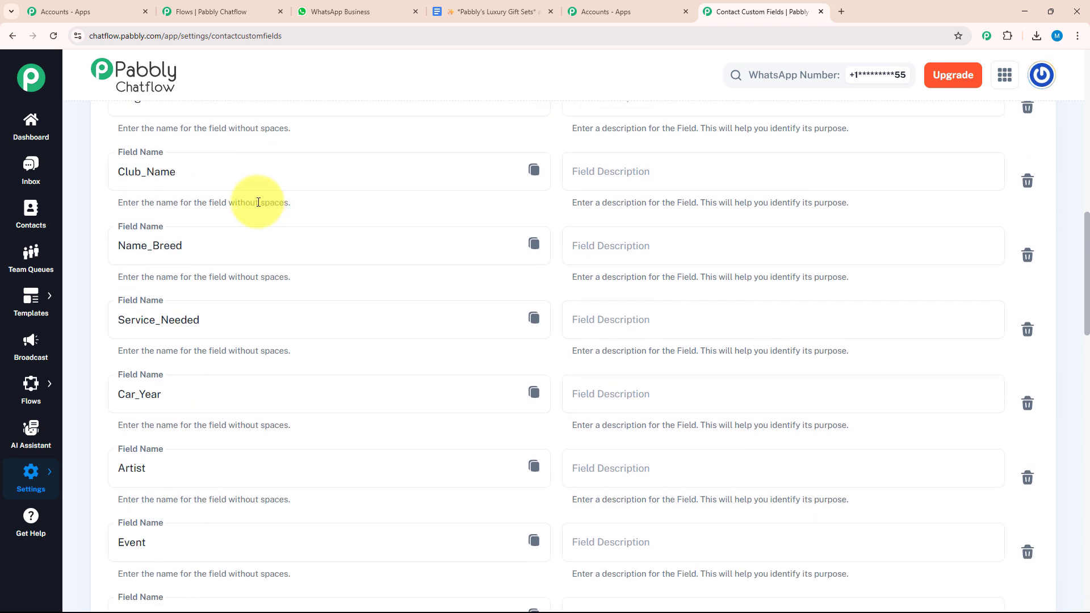
{"action": "scroll", "coordinate": [258, 202], "scroll_direction": "down", "scroll_amount": 4}
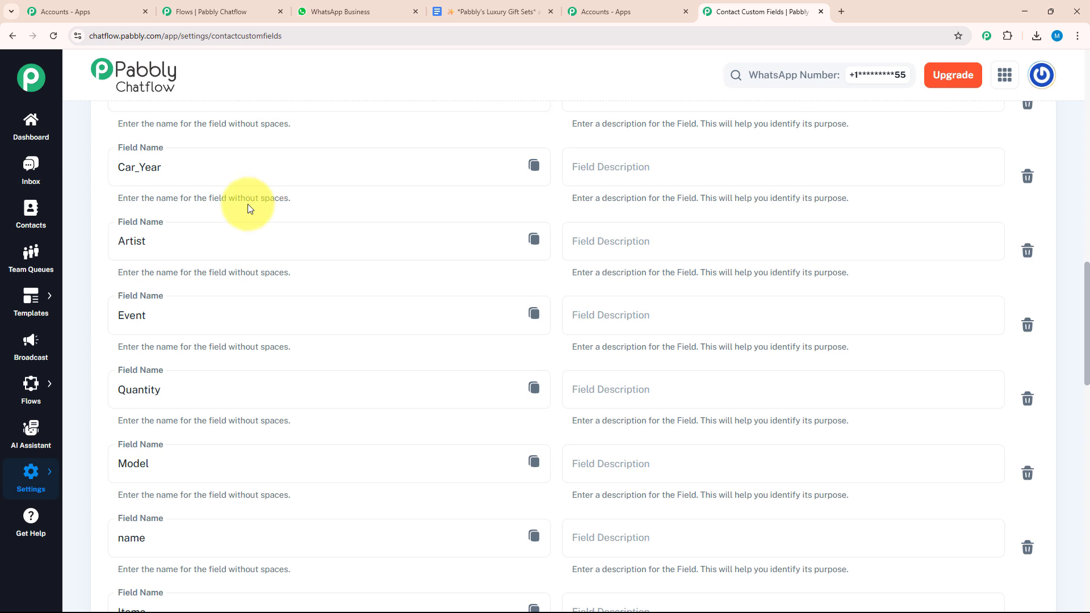
{"action": "scroll", "coordinate": [248, 206], "scroll_direction": "down", "scroll_amount": 5}
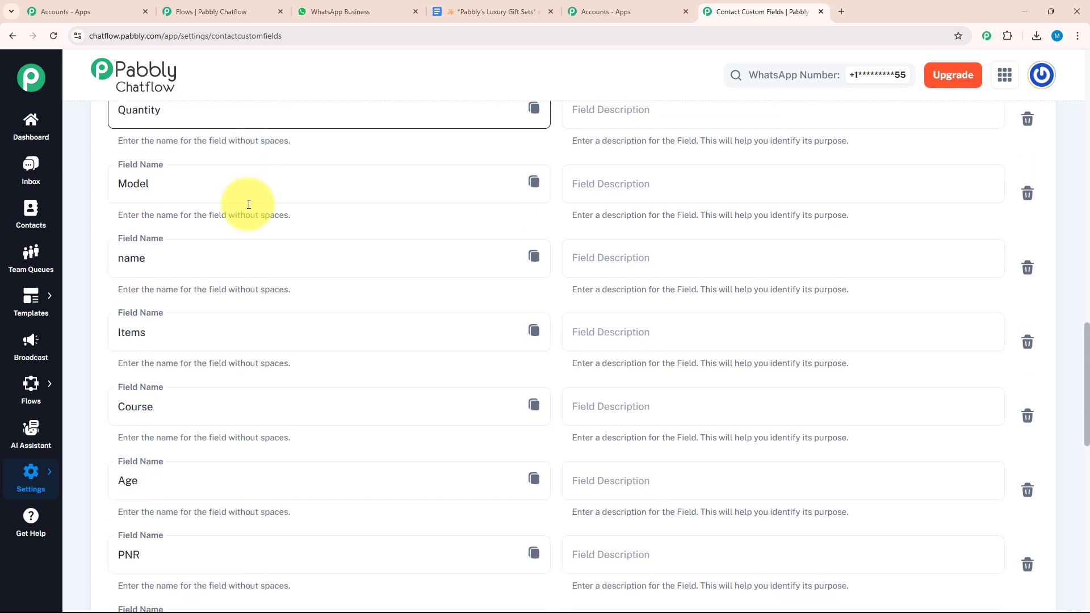
{"action": "scroll", "coordinate": [249, 205], "scroll_direction": "down", "scroll_amount": 8}
{"action": "mouse_move", "coordinate": [35, 386]}
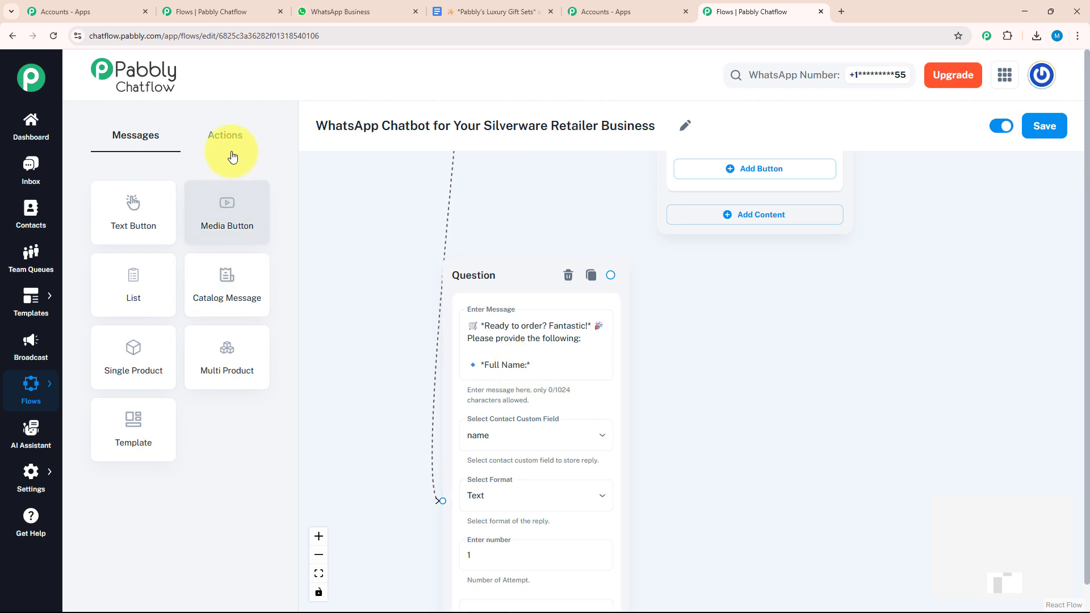
Step: Add a question after Full Name asking for mobile number and delivery address
{"action": "left_click", "coordinate": [226, 136]}
{"action": "left_click_drag", "start_coordinate": [227, 282], "coordinate": [741, 406]}
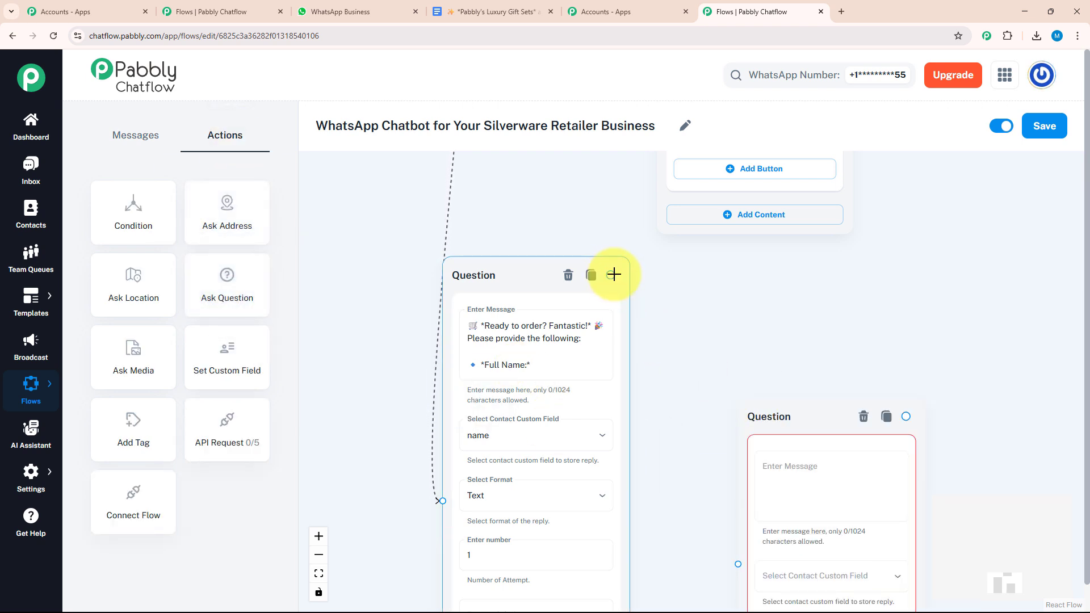
{"action": "left_click_drag", "start_coordinate": [610, 273], "coordinate": [737, 565]}
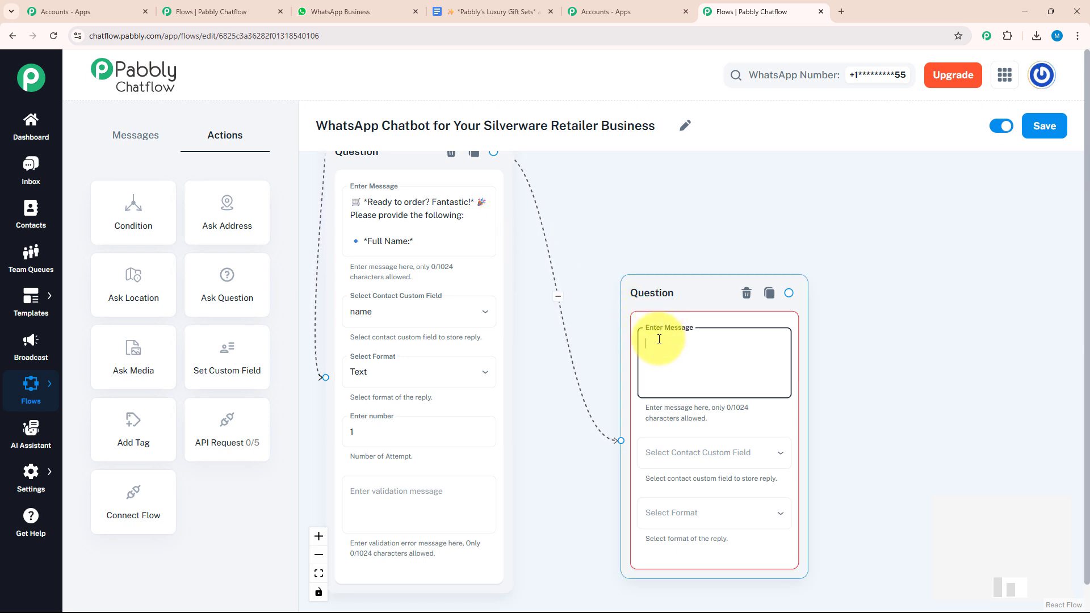
{"action": "type", "text": "Please provide: 🔹 *Mobile Number:* 🔹 Delivery Address:"}
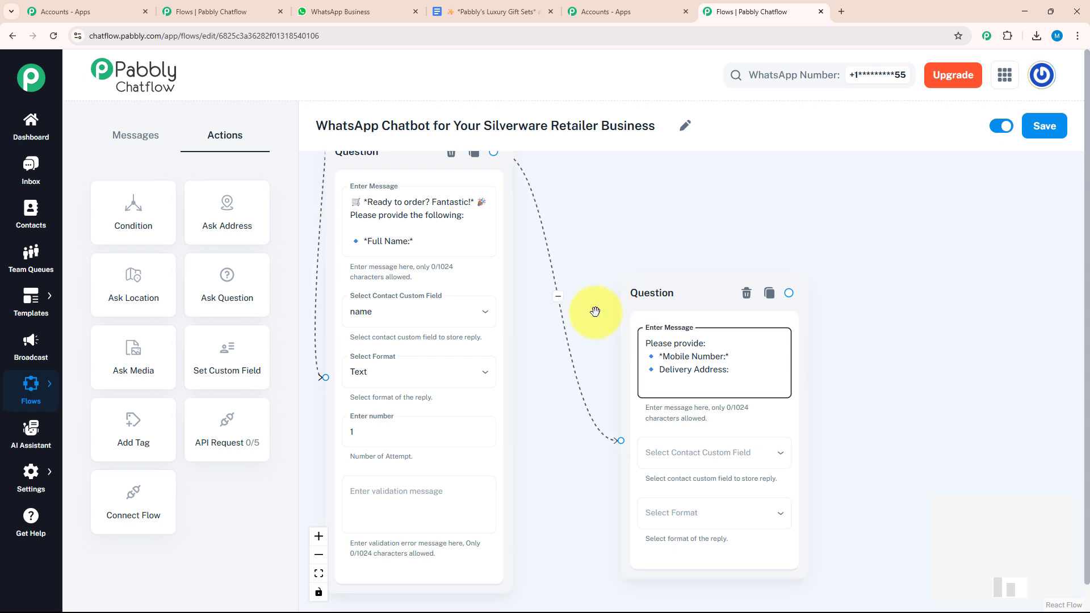
{"action": "scroll", "coordinate": [594, 309], "scroll_direction": "up", "scroll_amount": 2}
{"action": "left_click_drag", "start_coordinate": [591, 309], "coordinate": [522, 261]}
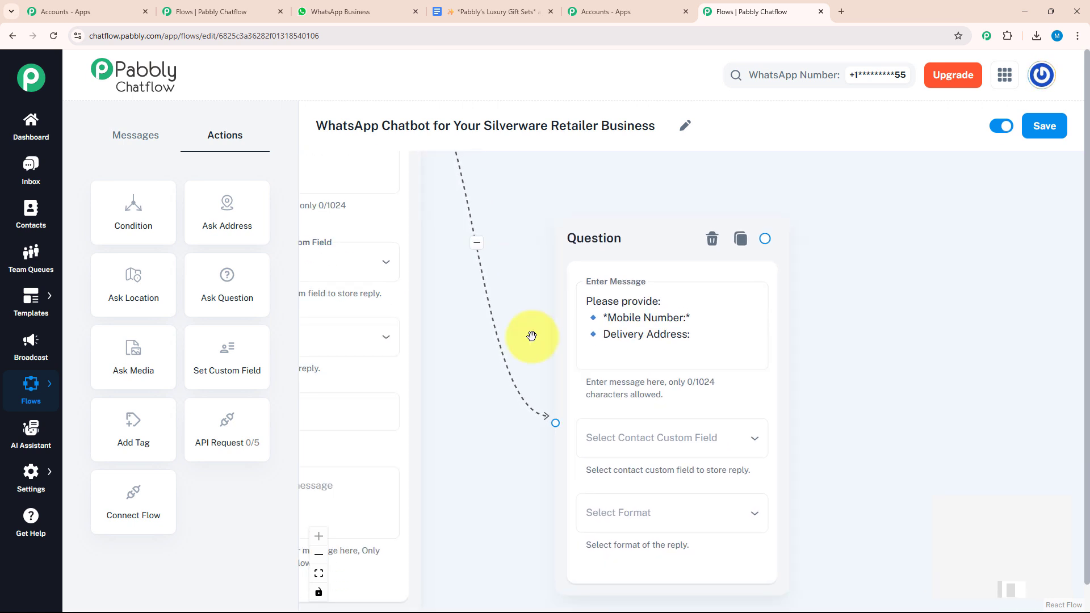
Step: Store that question's reply in the Details field with format Any
{"action": "left_click", "coordinate": [634, 456]}
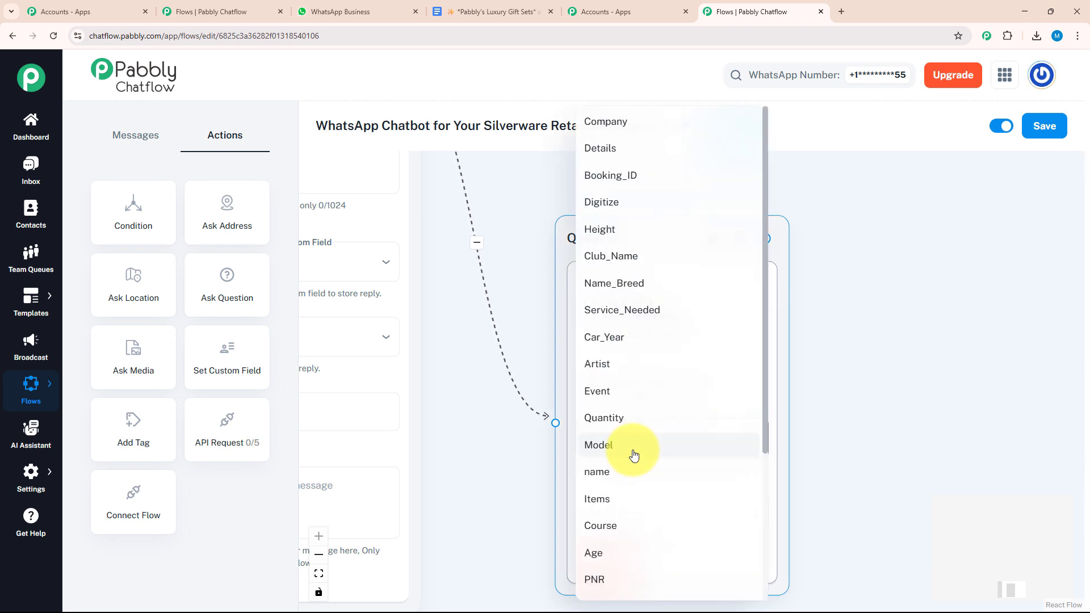
{"action": "left_click", "coordinate": [667, 150]}
{"action": "left_click", "coordinate": [665, 519]}
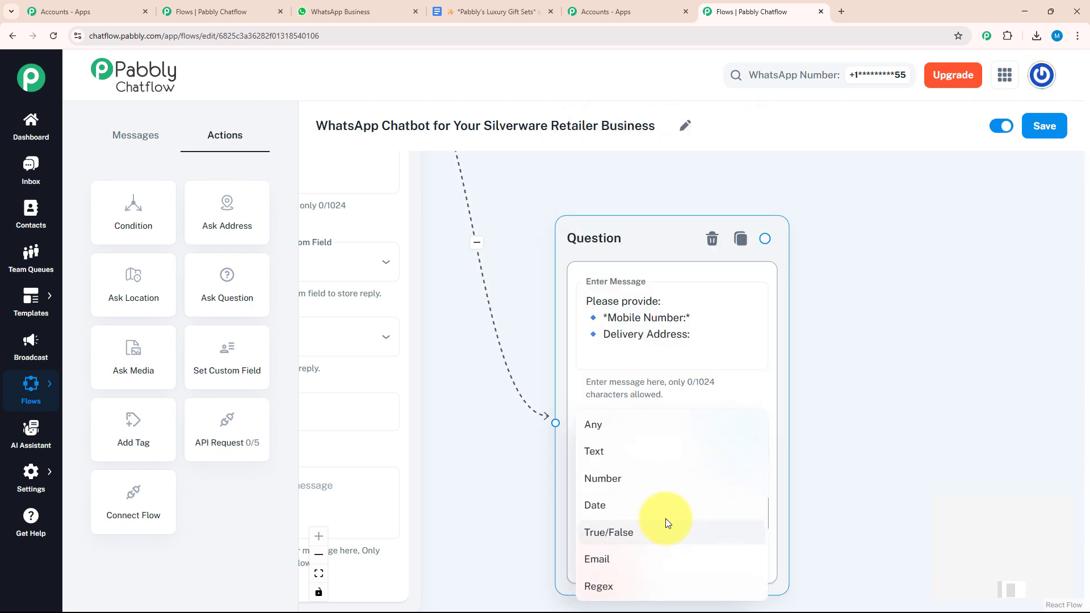
{"action": "left_click", "coordinate": [640, 423]}
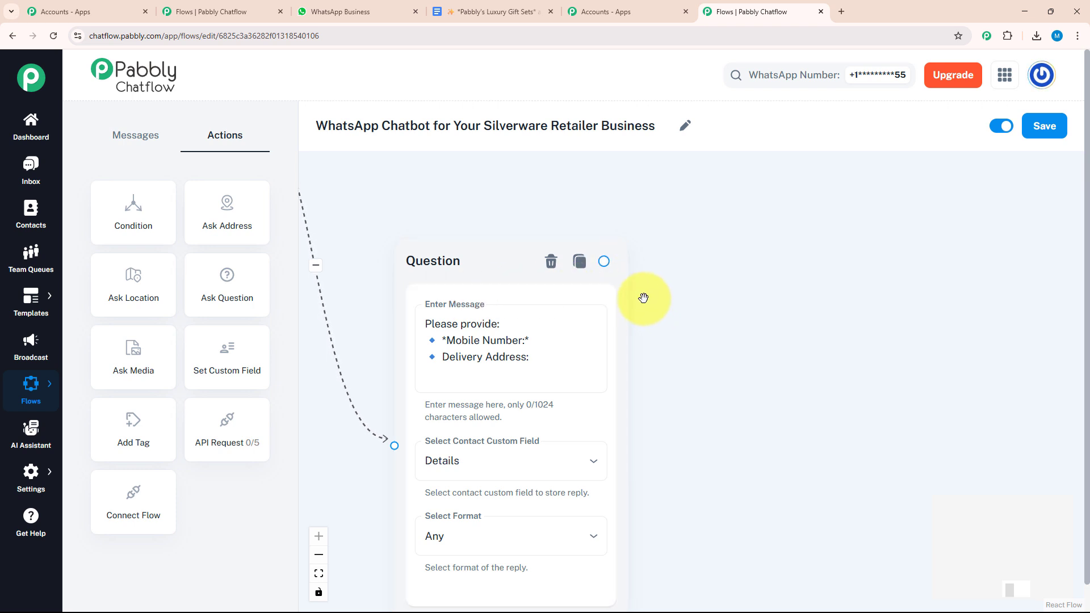
Step: Add a linked question asking for the item/collection name and quantity
{"action": "left_click_drag", "start_coordinate": [227, 285], "coordinate": [709, 369]}
{"action": "left_click_drag", "start_coordinate": [603, 261], "coordinate": [714, 573]}
{"action": "left_click_drag", "start_coordinate": [799, 322], "coordinate": [709, 256]}
{"action": "left_click", "coordinate": [726, 386]}
{"action": "type", "text": "Please provide: *Item/Collection Name:* Quantity:"}
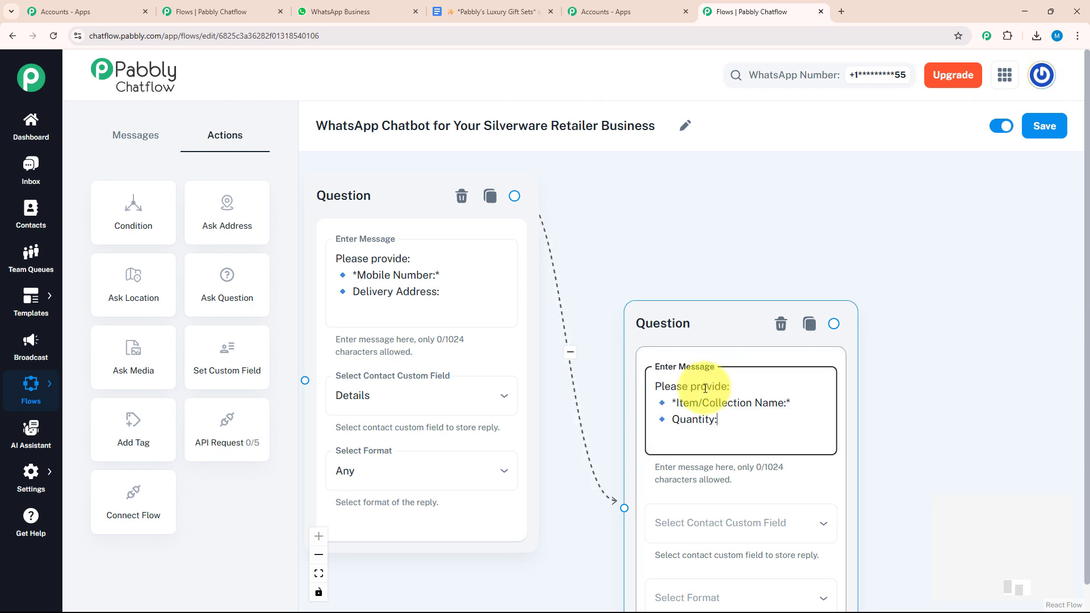
{"action": "left_click_drag", "start_coordinate": [866, 455], "coordinate": [834, 261]}
Step: Store that reply in the Quantity field with format Any
{"action": "left_click", "coordinate": [788, 342]}
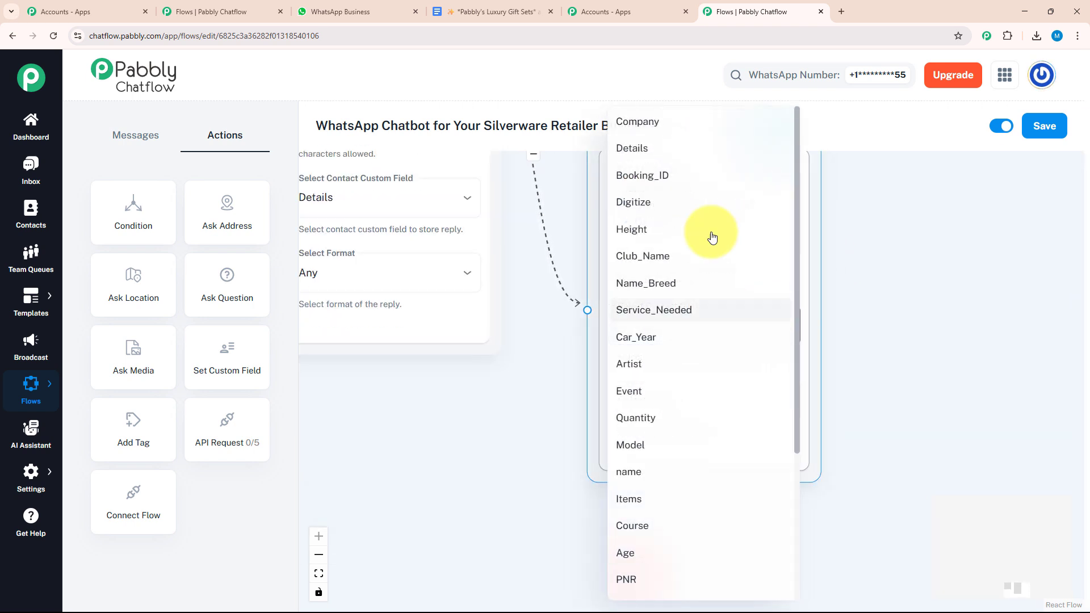
{"action": "scroll", "coordinate": [630, 227], "scroll_direction": "down", "scroll_amount": 3}
{"action": "left_click", "coordinate": [632, 246]}
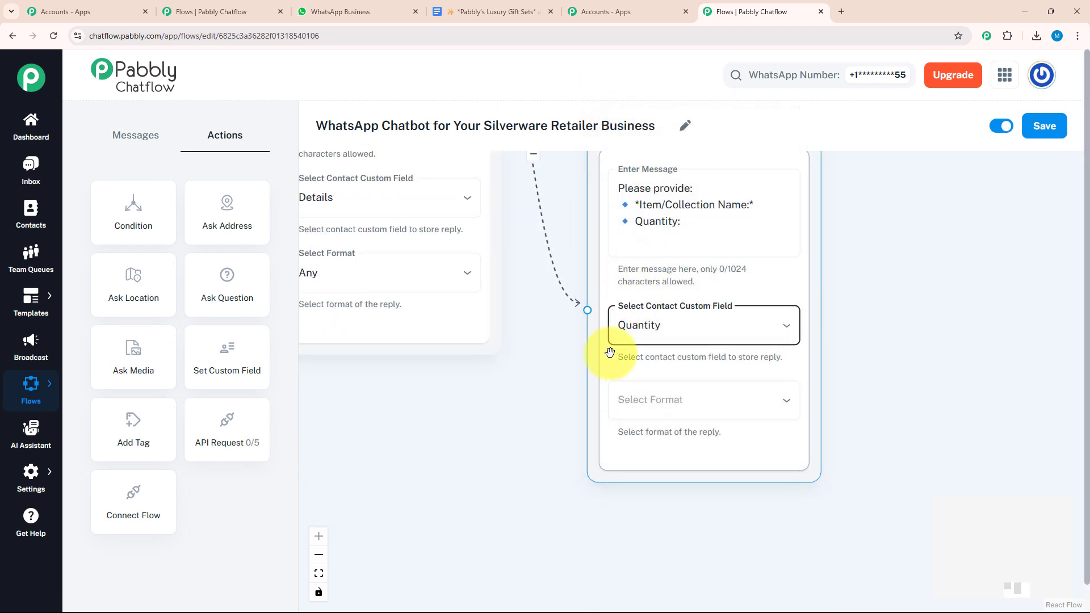
{"action": "left_click", "coordinate": [644, 419]}
{"action": "left_click", "coordinate": [636, 426]}
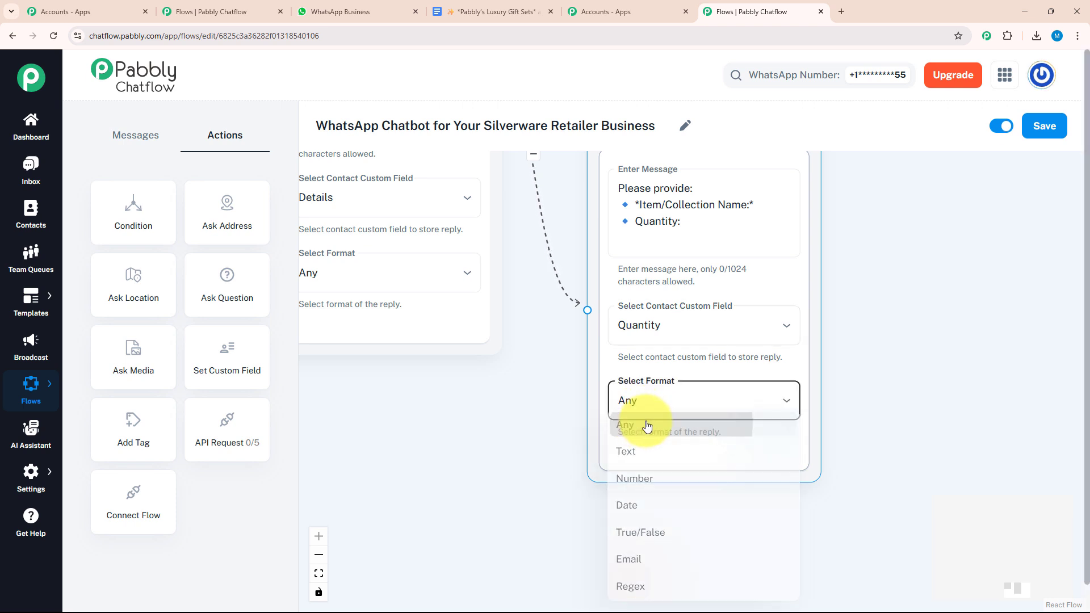
{"action": "left_click_drag", "start_coordinate": [851, 210], "coordinate": [726, 286]}
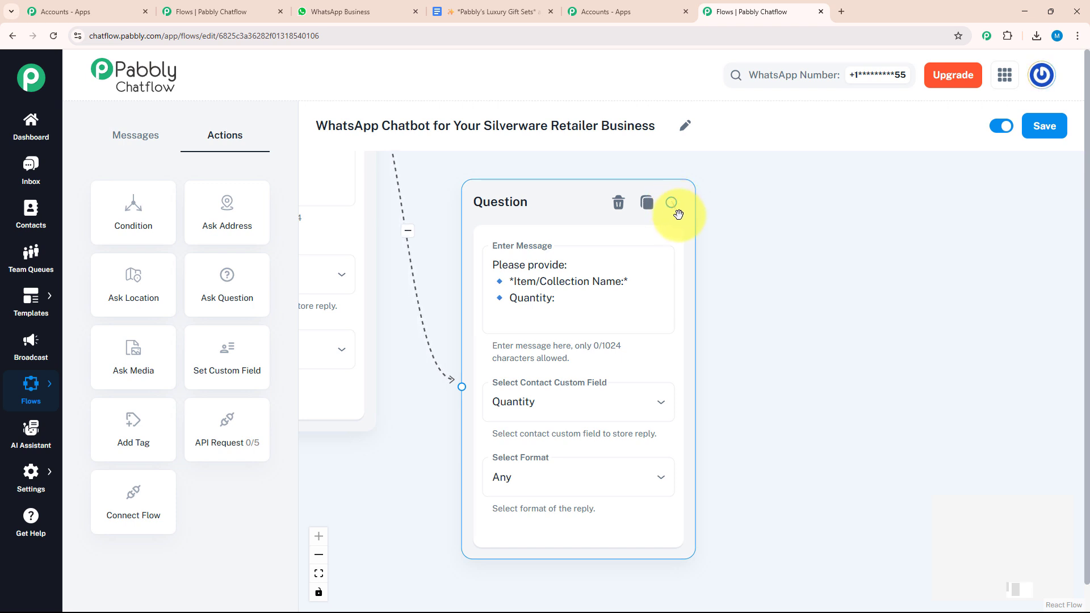
Step: Attach a Text + Button message after the item question with the order confirmation text
{"action": "left_click_drag", "start_coordinate": [672, 203], "coordinate": [817, 270]}
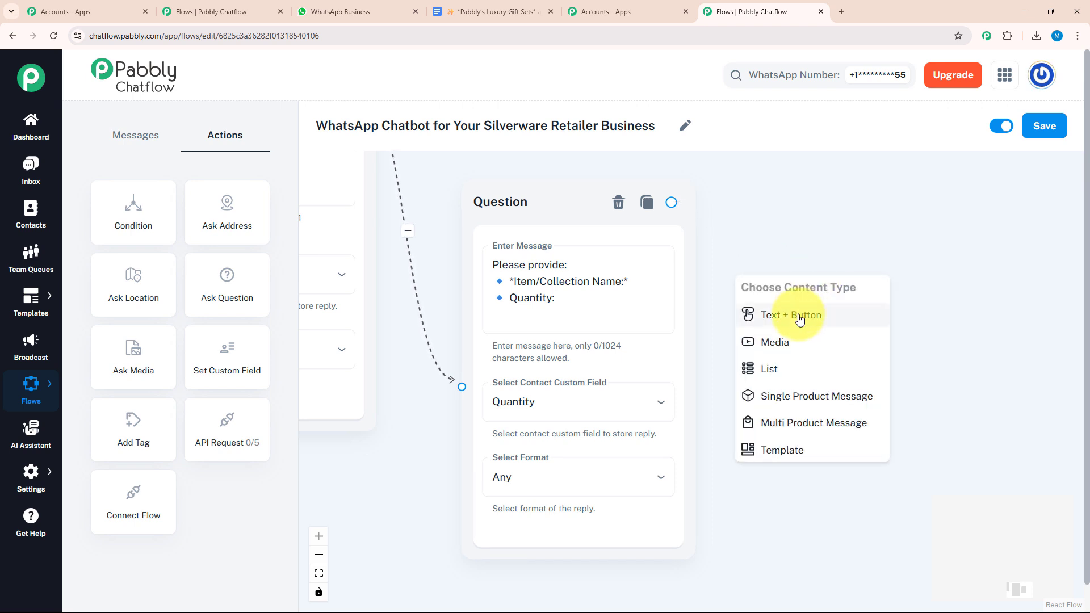
{"action": "left_click", "coordinate": [800, 315]}
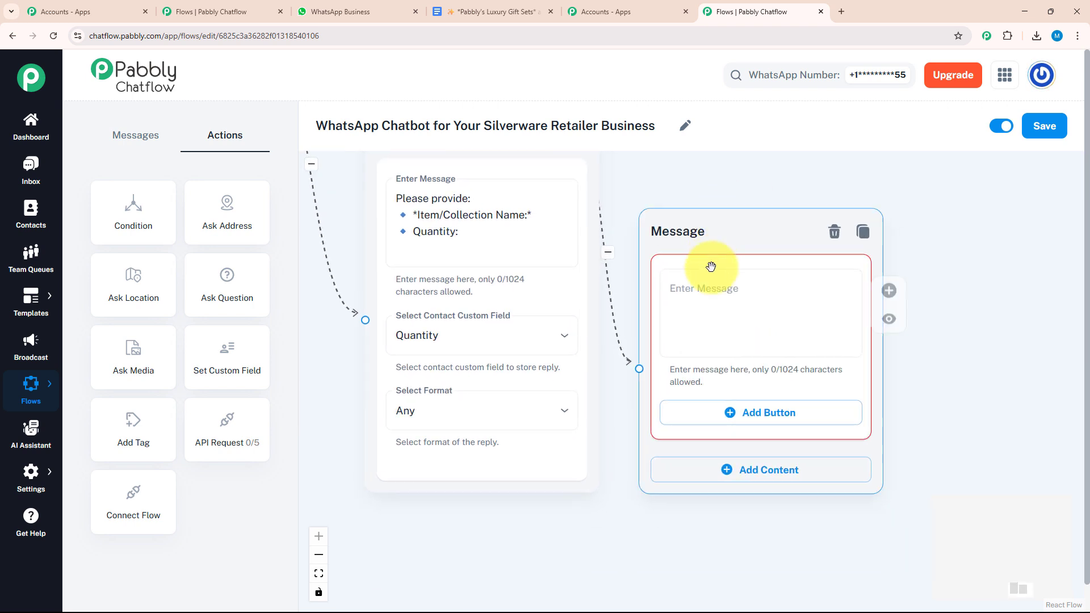
{"action": "left_click", "coordinate": [706, 289]}
{"action": "key", "text": "ctrl+v"}
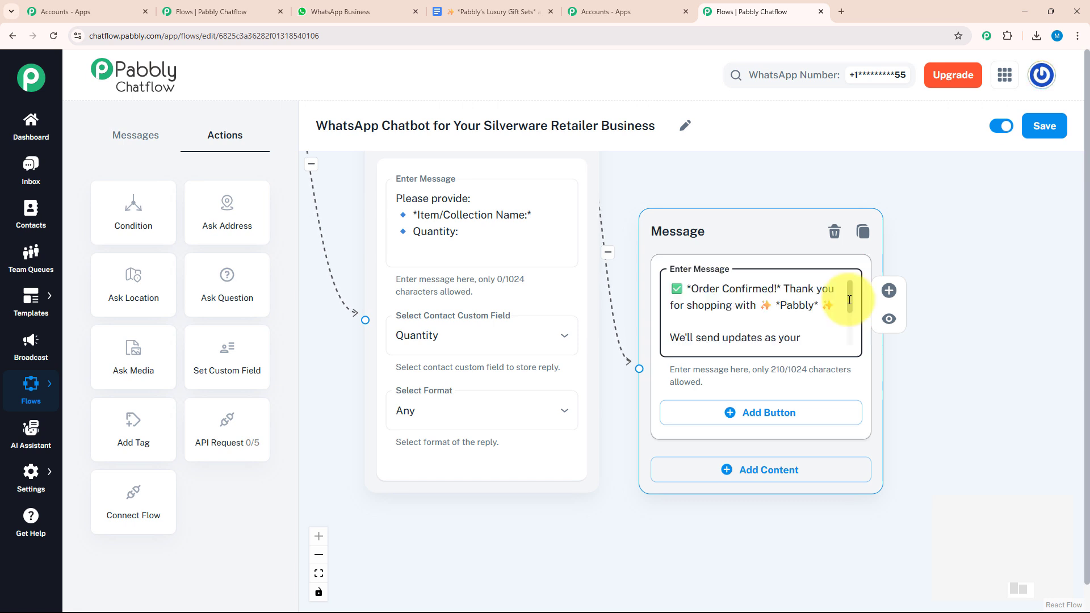
Step: Add a Talk to Support button and link it to a new blank message
{"action": "scroll", "coordinate": [849, 304], "scroll_direction": "down", "scroll_amount": 1}
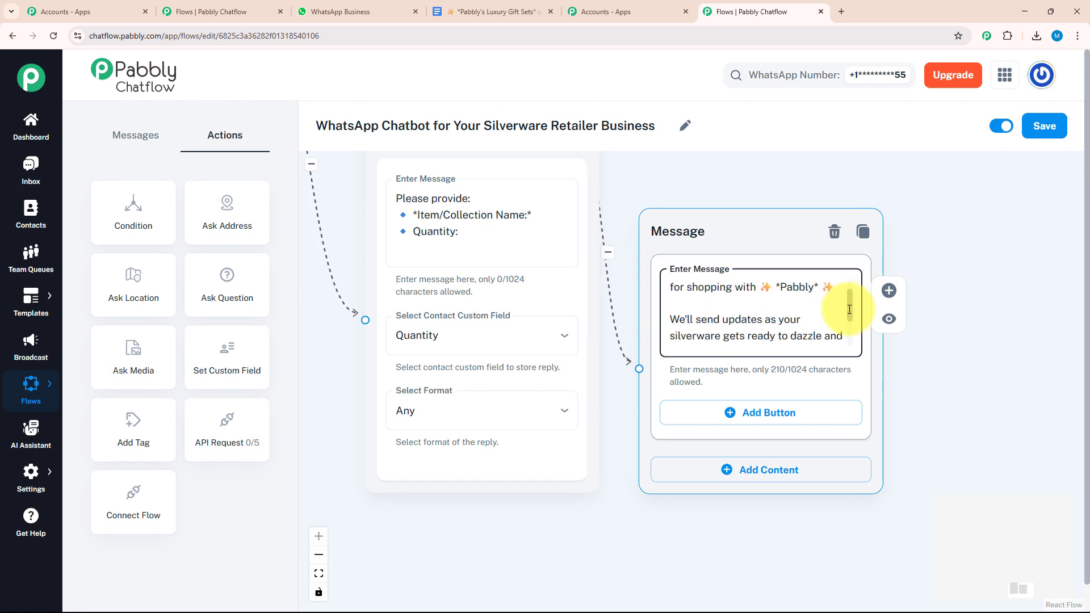
{"action": "scroll", "coordinate": [856, 294], "scroll_direction": "up", "scroll_amount": 2}
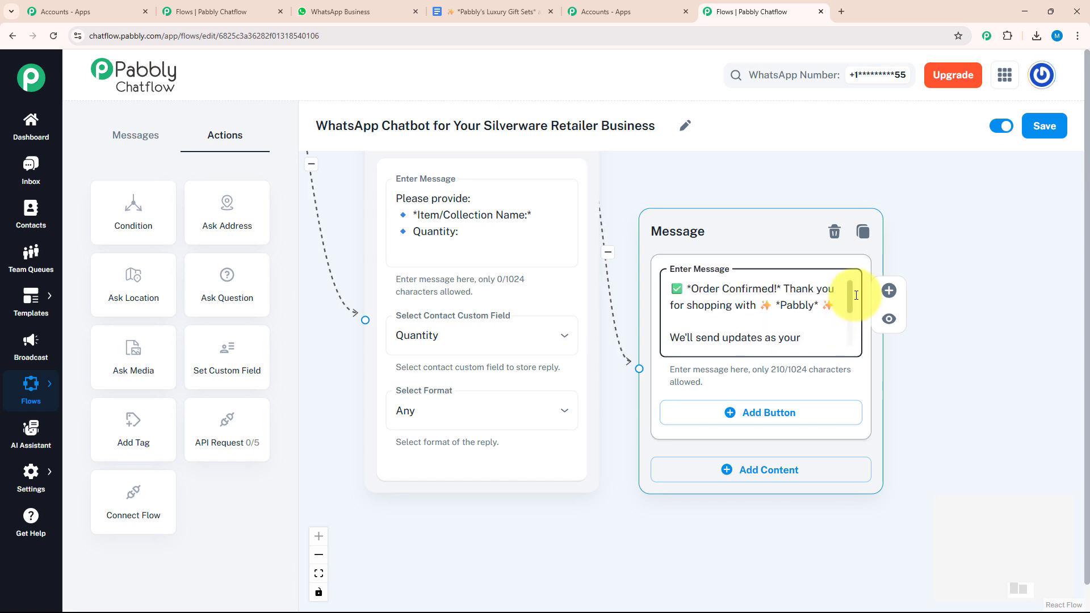
{"action": "scroll", "coordinate": [840, 324], "scroll_direction": "down", "scroll_amount": 3}
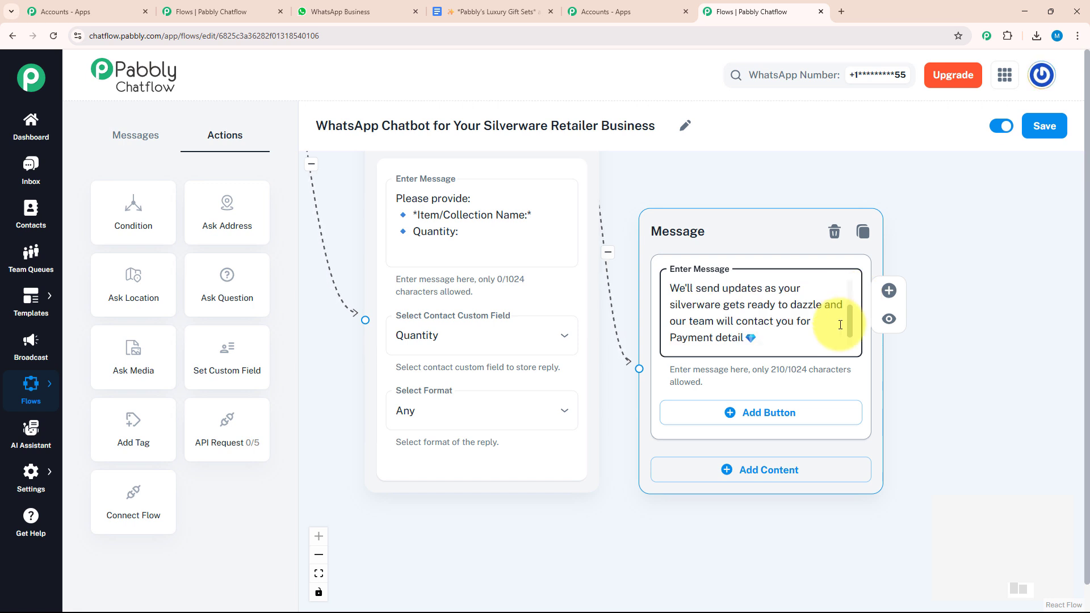
{"action": "scroll", "coordinate": [840, 324], "scroll_direction": "down", "scroll_amount": 1}
{"action": "left_click_drag", "start_coordinate": [795, 236], "coordinate": [872, 217]}
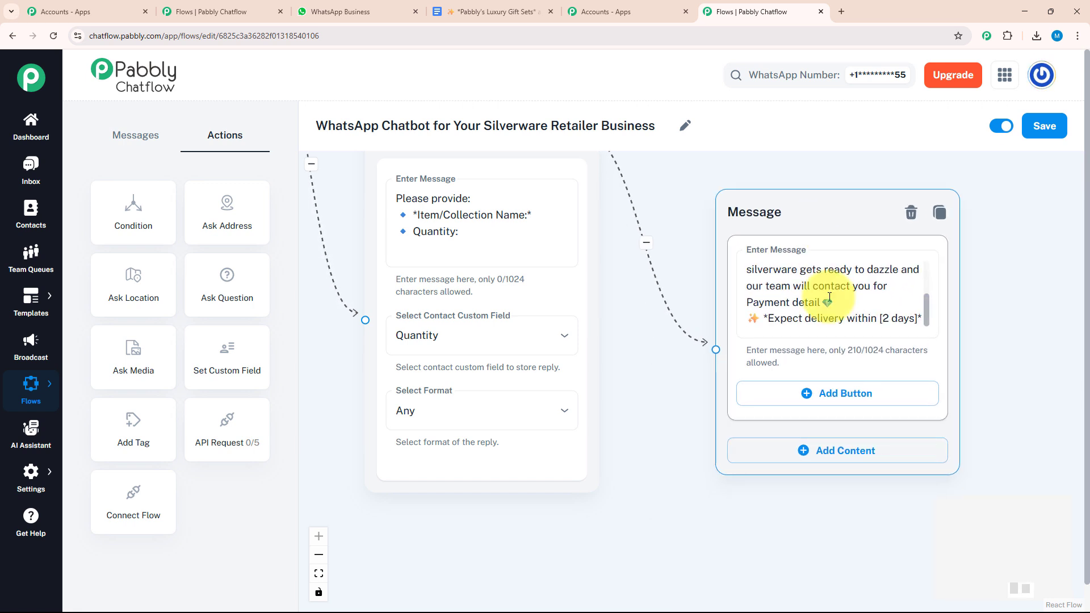
{"action": "left_click", "coordinate": [852, 403]}
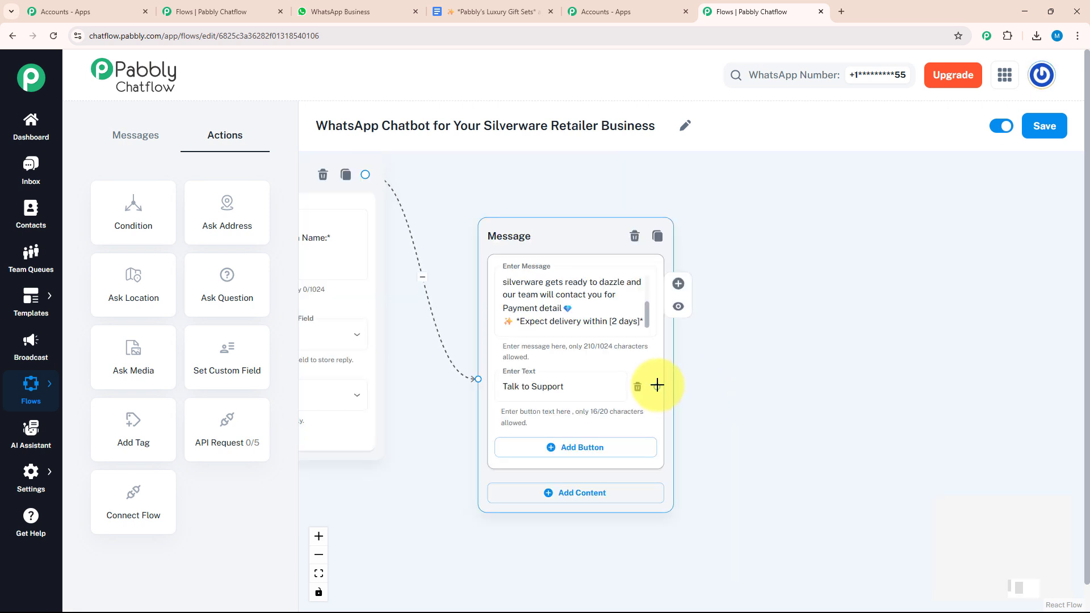
{"action": "left_click_drag", "start_coordinate": [666, 390], "coordinate": [821, 386]}
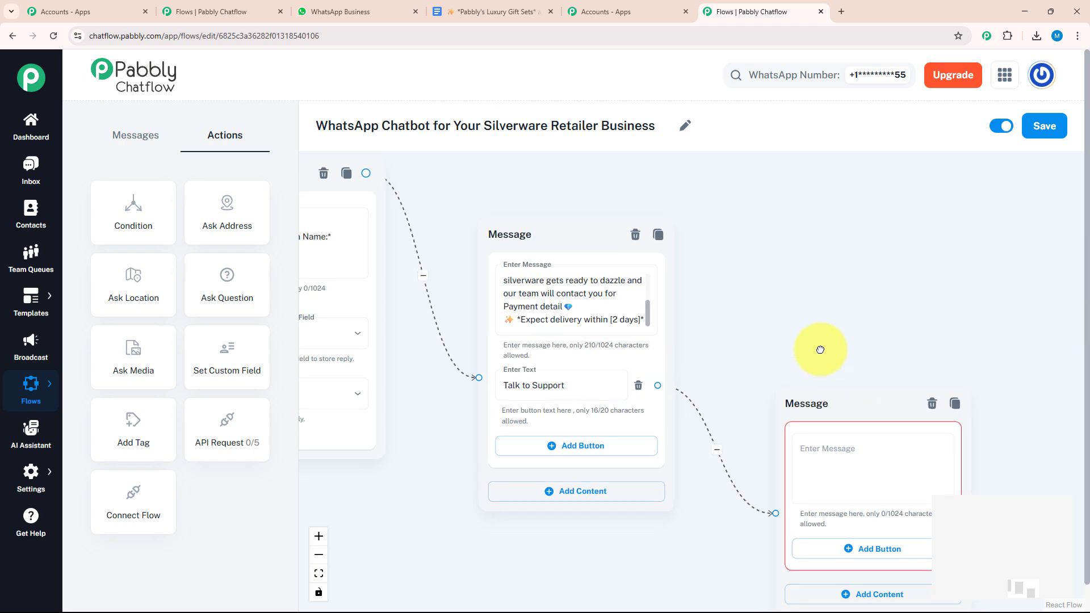
Step: Fill the new message with the Pabbly Silver Expert note plus the support phone number and e-mail
{"action": "left_click", "coordinate": [735, 379]}
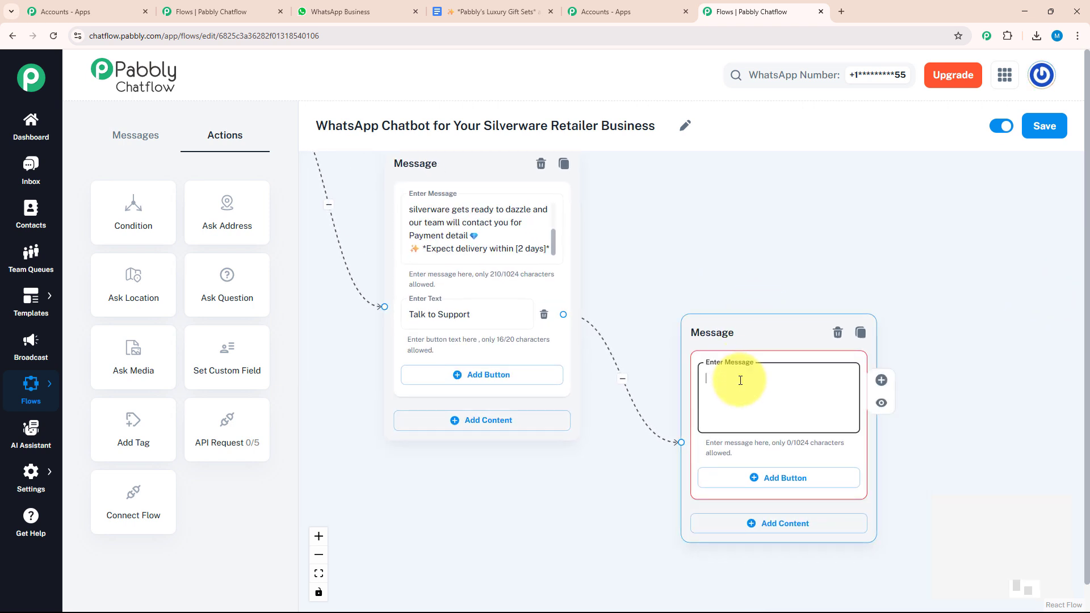
{"action": "key", "text": "ctrl+v"}
{"action": "scroll", "coordinate": [740, 381], "scroll_direction": "up", "scroll_amount": 3}
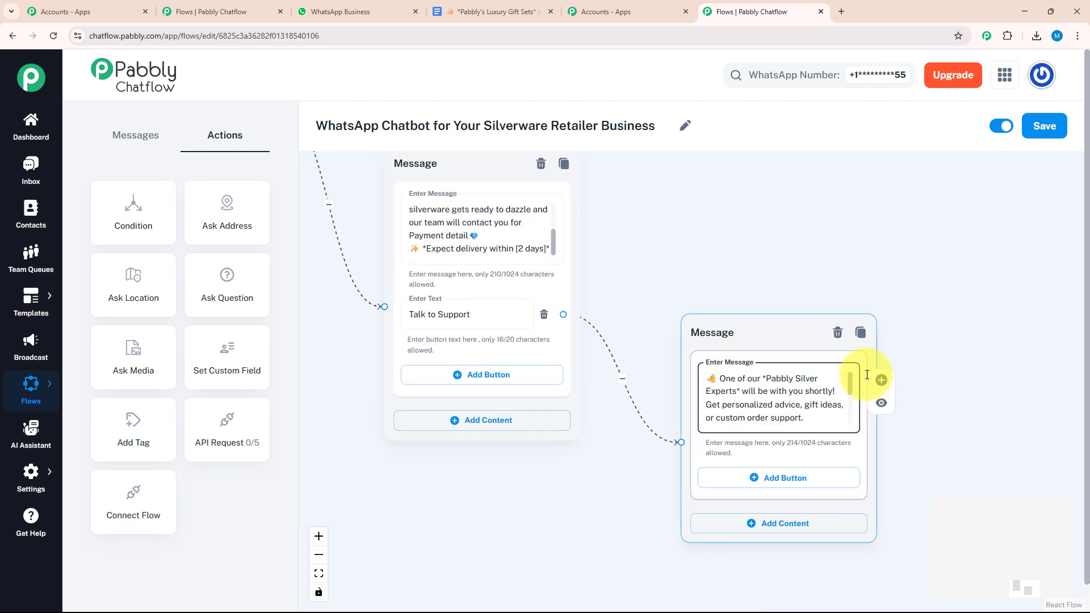
{"action": "scroll", "coordinate": [847, 383], "scroll_direction": "down", "scroll_amount": 3}
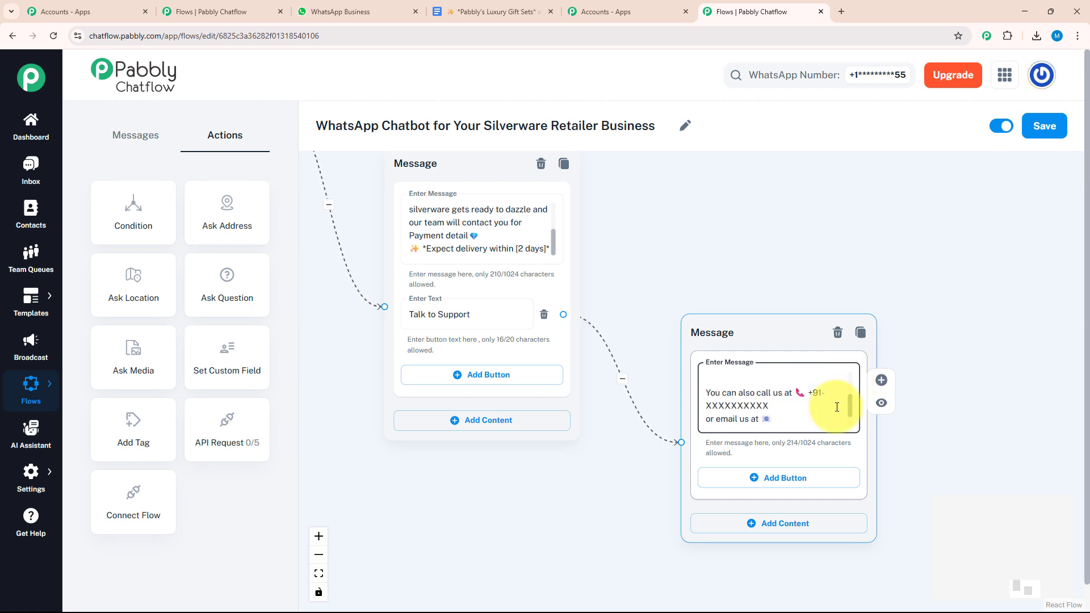
{"action": "left_click_drag", "start_coordinate": [837, 407], "coordinate": [840, 415]}
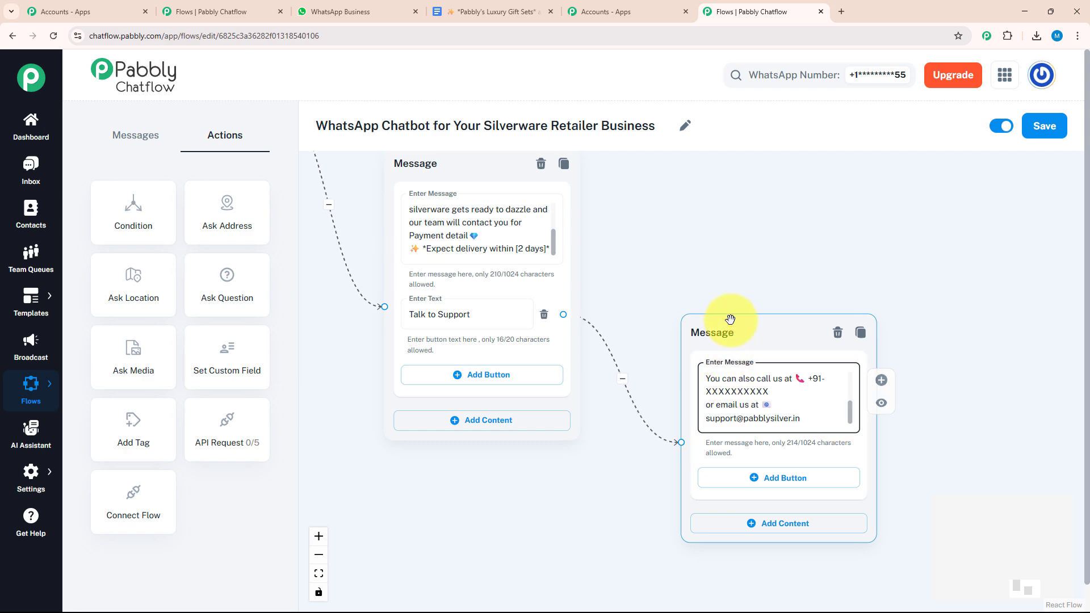
{"action": "left_click_drag", "start_coordinate": [734, 236], "coordinate": [849, 289]}
Step: Review the question and message blocks across the canvas, then save the chatbot flow
{"action": "scroll", "coordinate": [849, 289], "scroll_direction": "down", "scroll_amount": 3}
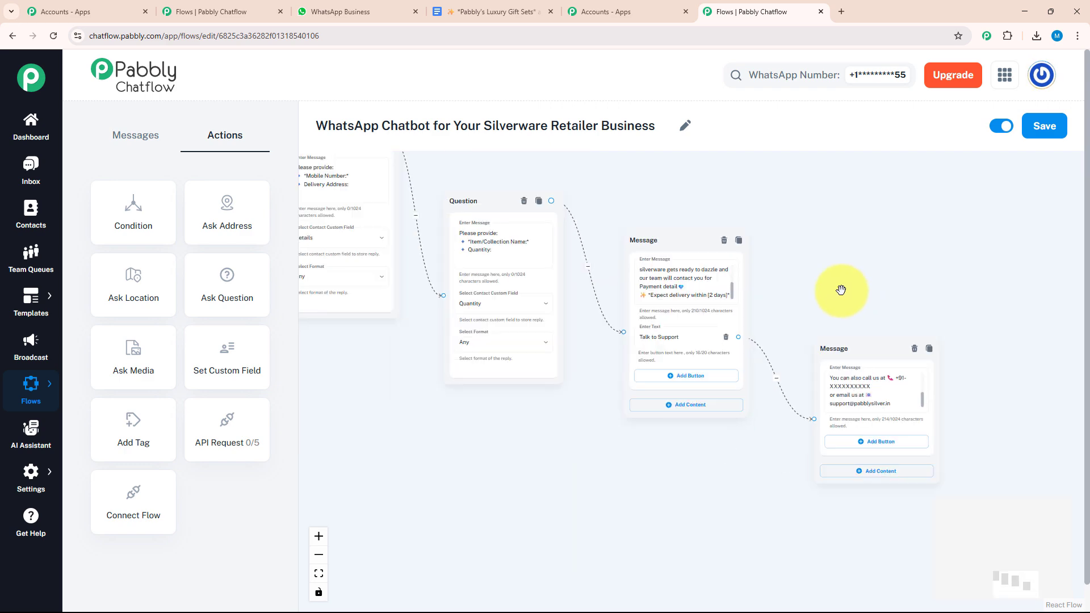
{"action": "left_click_drag", "start_coordinate": [423, 333], "coordinate": [679, 436]}
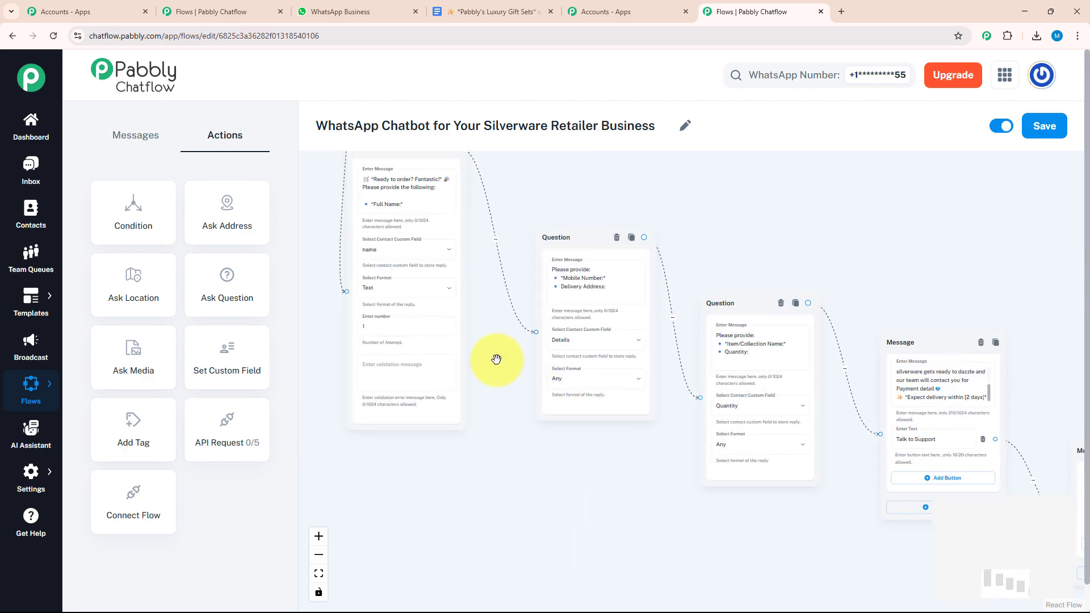
{"action": "left_click_drag", "start_coordinate": [494, 360], "coordinate": [844, 516]}
{"action": "left_click_drag", "start_coordinate": [982, 585], "coordinate": [633, 397]}
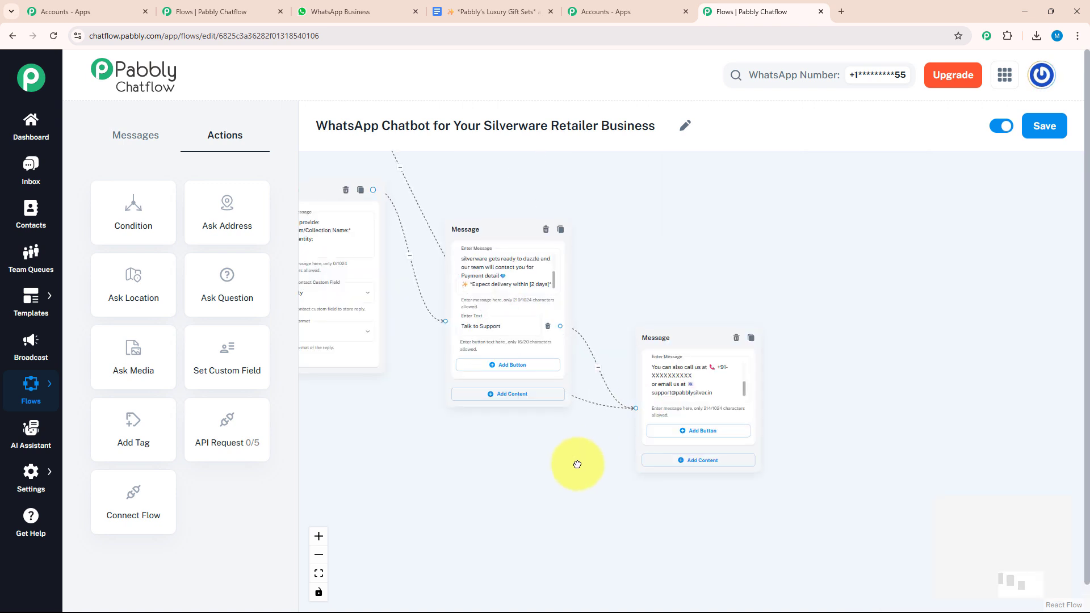
{"action": "left_click_drag", "start_coordinate": [576, 462], "coordinate": [616, 496]}
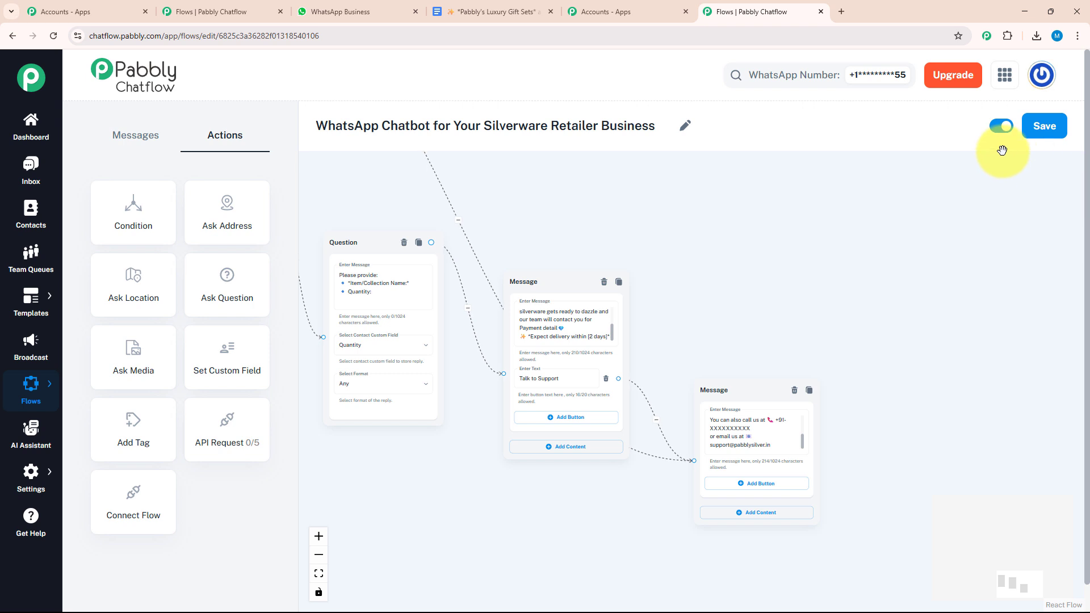
{"action": "left_click", "coordinate": [1052, 131]}
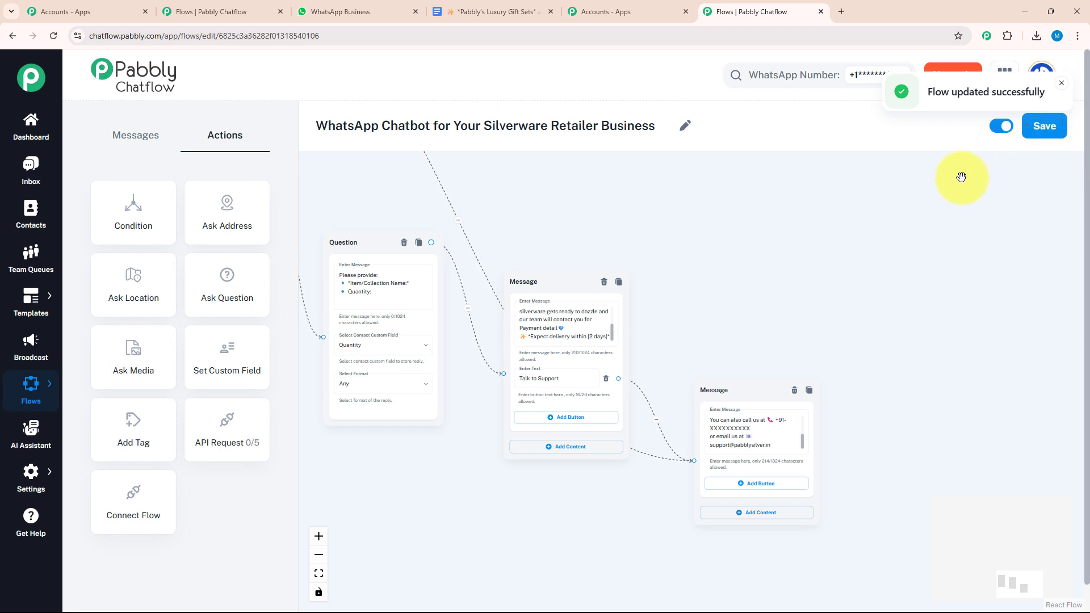
{"action": "left_click_drag", "start_coordinate": [837, 236], "coordinate": [895, 309]}
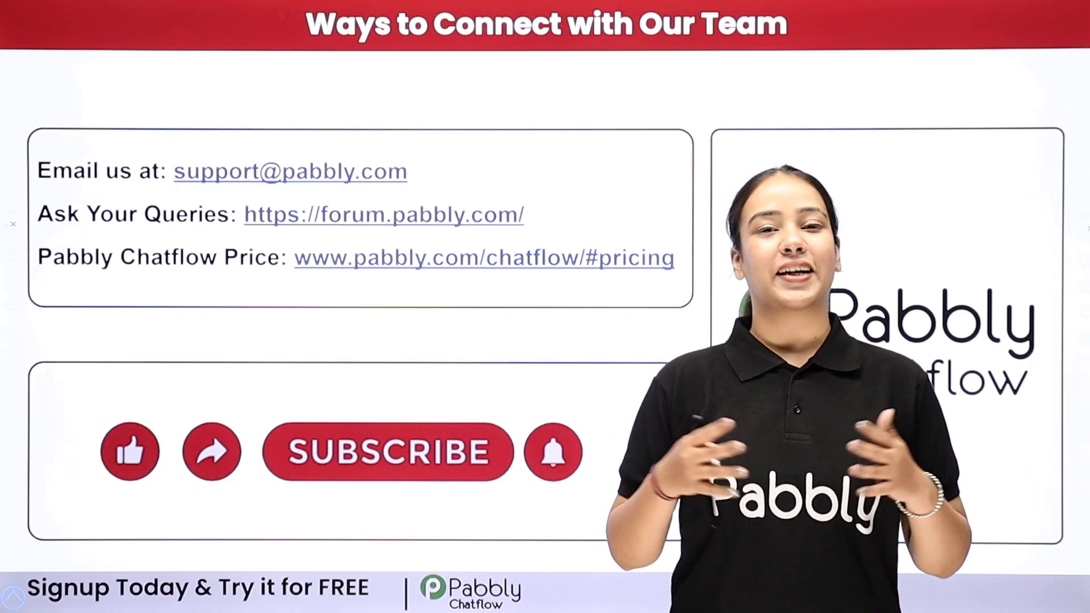